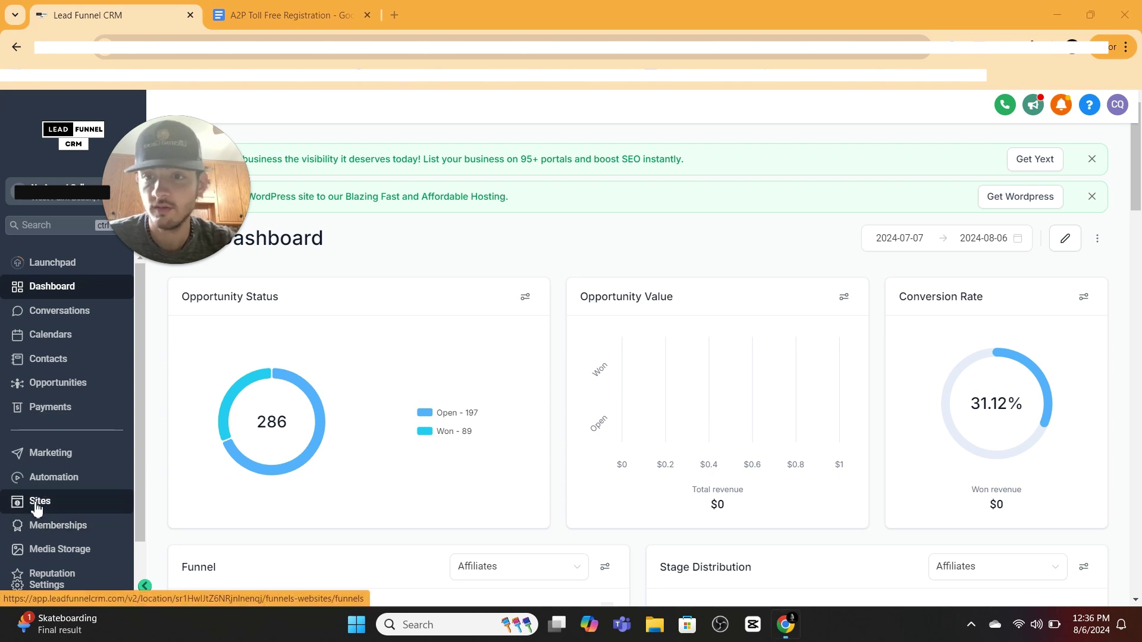
Create a new blank form, Form 18, from the Sites forms list
left_click(40, 501)
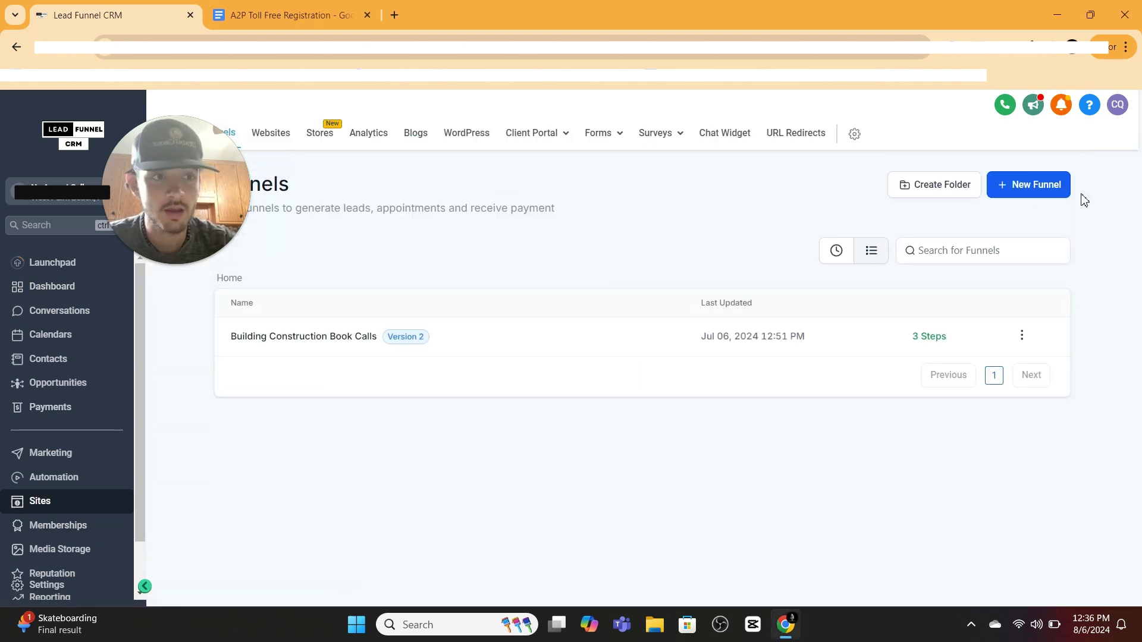
mouse_move(593, 143)
left_click(575, 163)
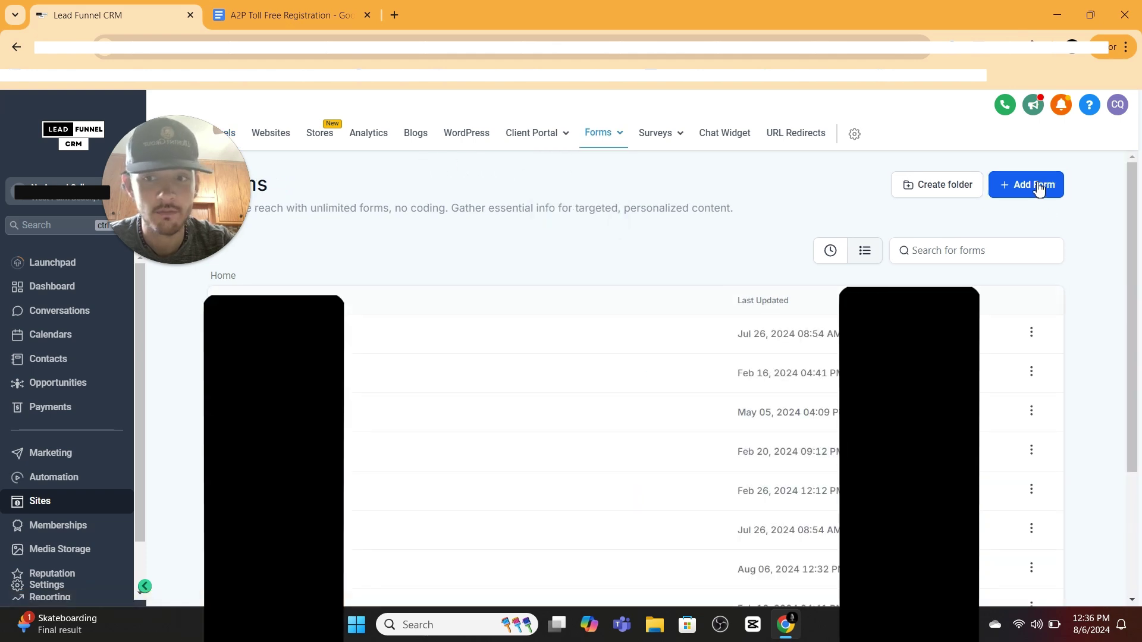
left_click(1039, 189)
left_click(1044, 141)
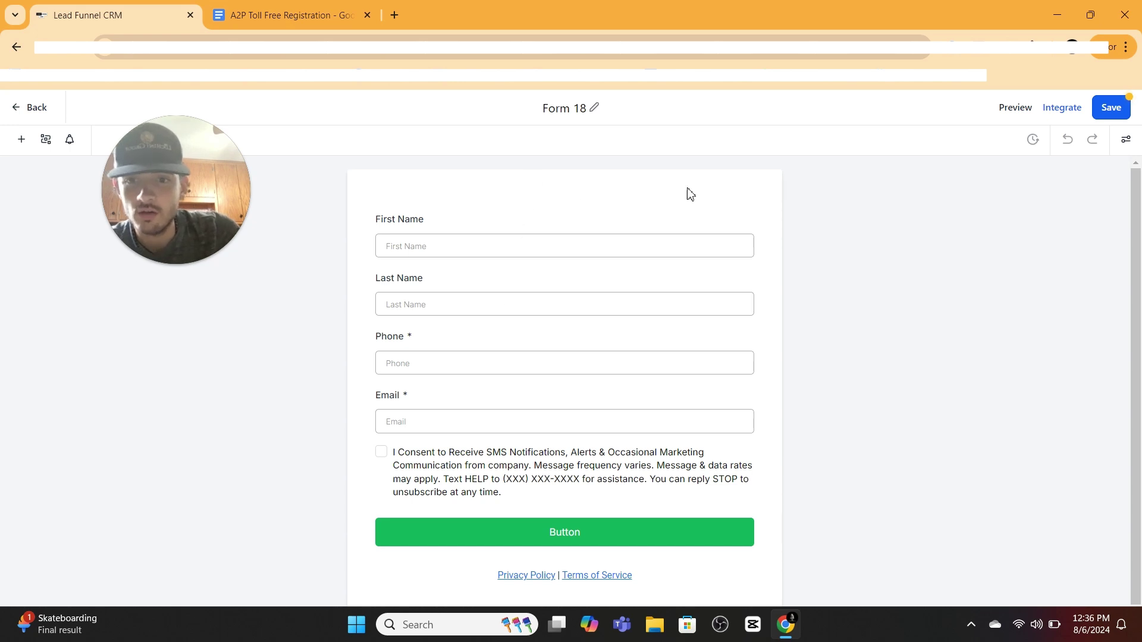
Select the form's consent terms element, then the 'By booking this meeting' paragraph in the A2P doc
left_click(512, 460)
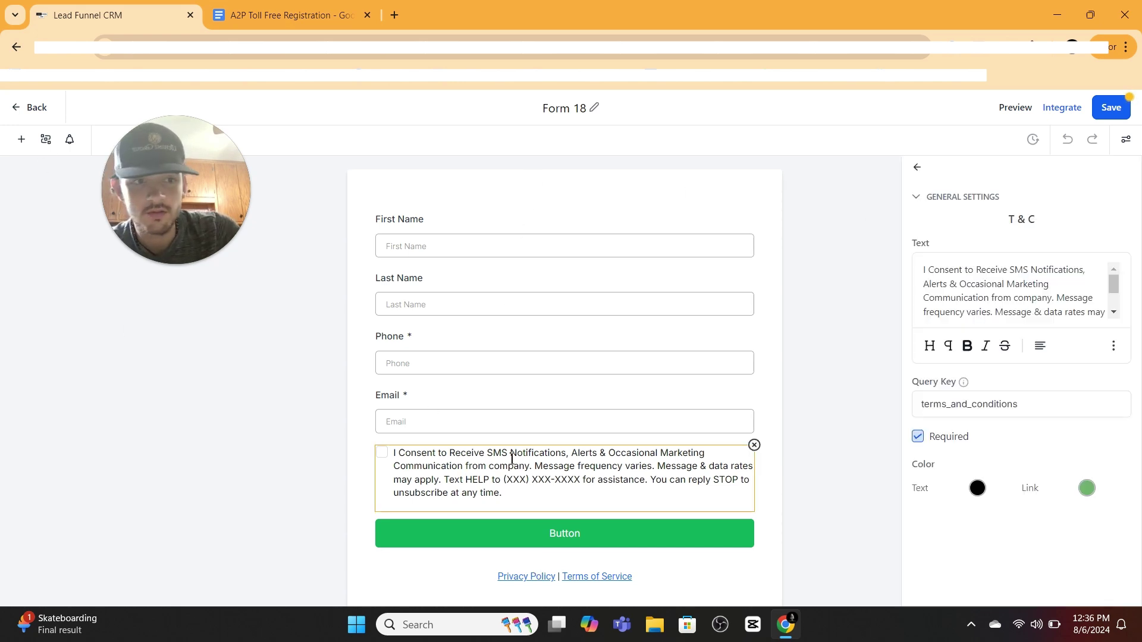
scroll(486, 479, "down", 1)
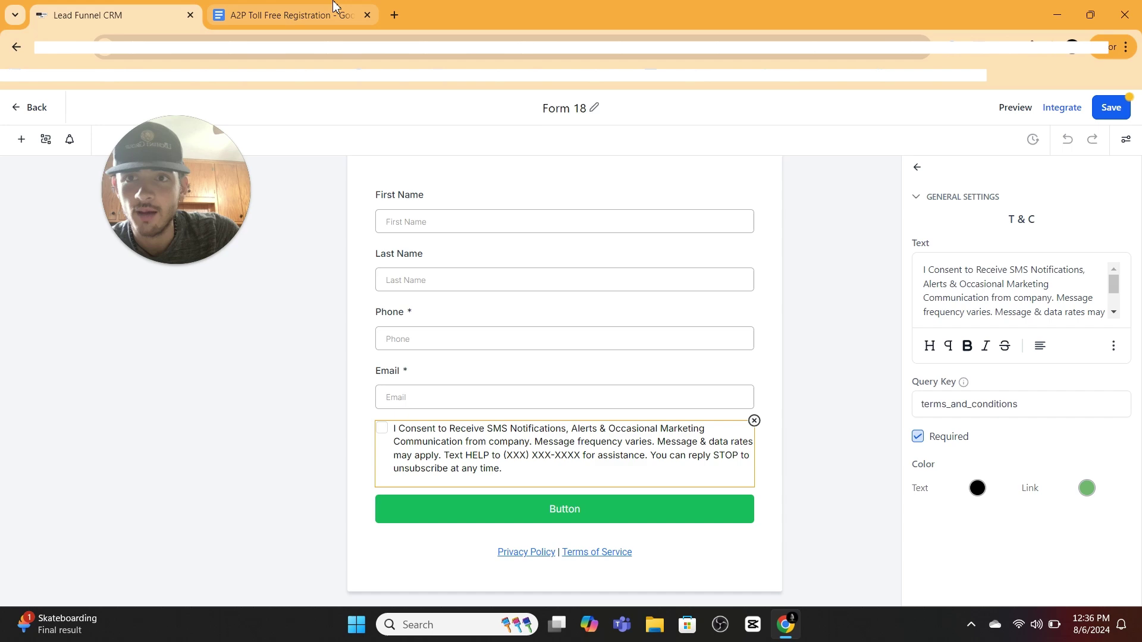
left_click(347, 9)
scroll(577, 422, "up", 1)
left_click_drag(494, 390, 326, 302)
right_click(389, 324)
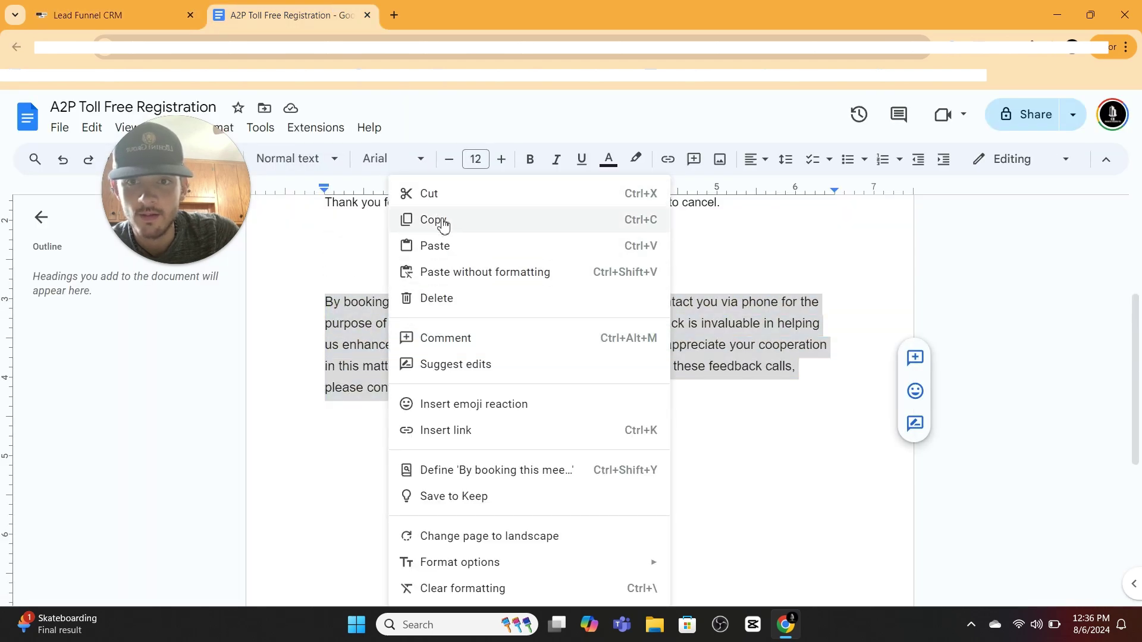
Replace the form's consent text with the copied 'By booking this meeting' paragraph
left_click(442, 226)
left_click(113, 15)
triple_click(978, 298)
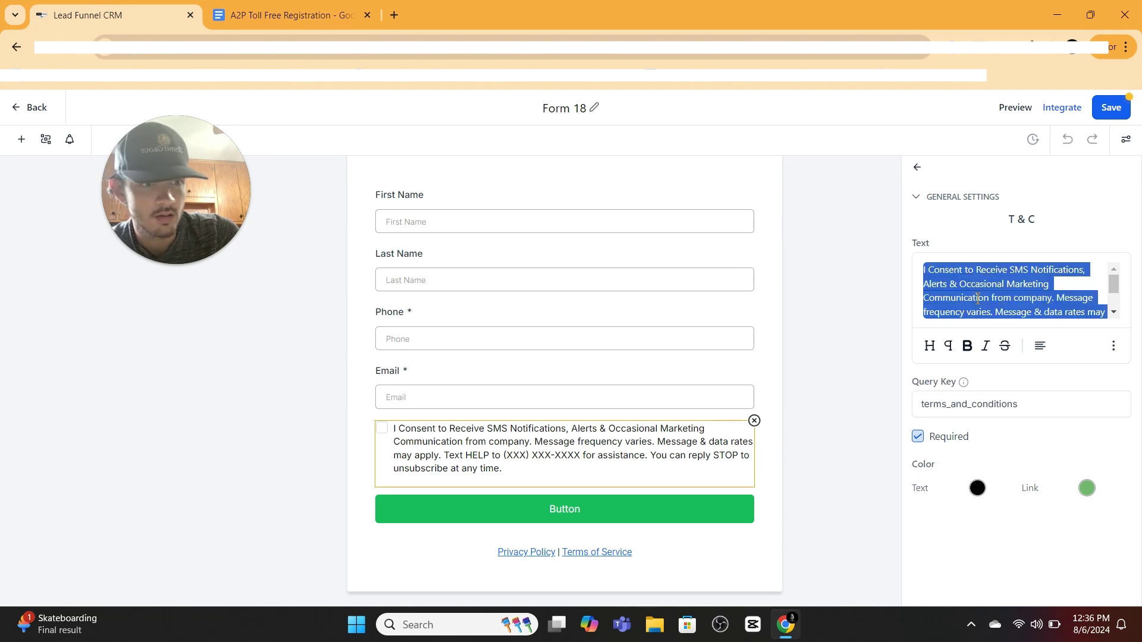
key("ctrl+v")
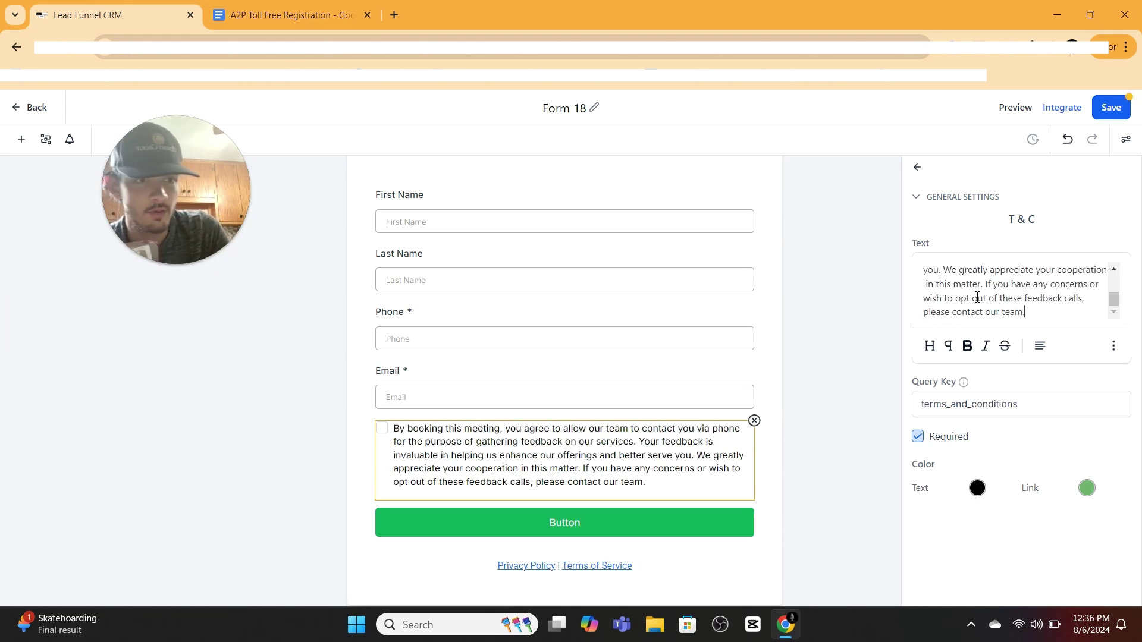
left_click(808, 418)
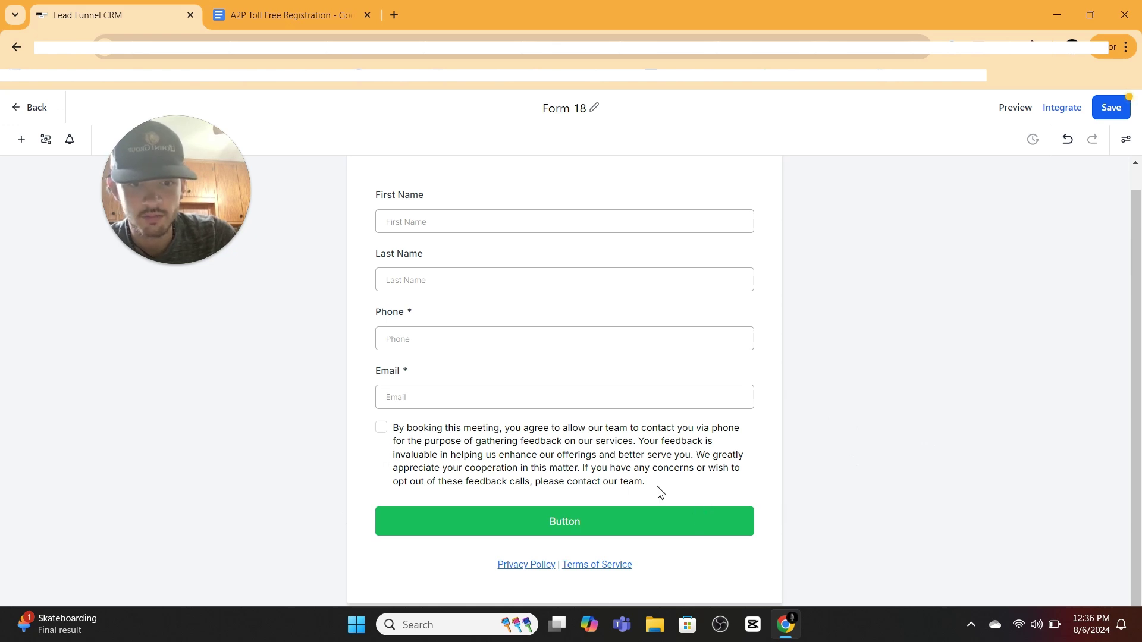
left_click_drag(658, 489, 492, 449)
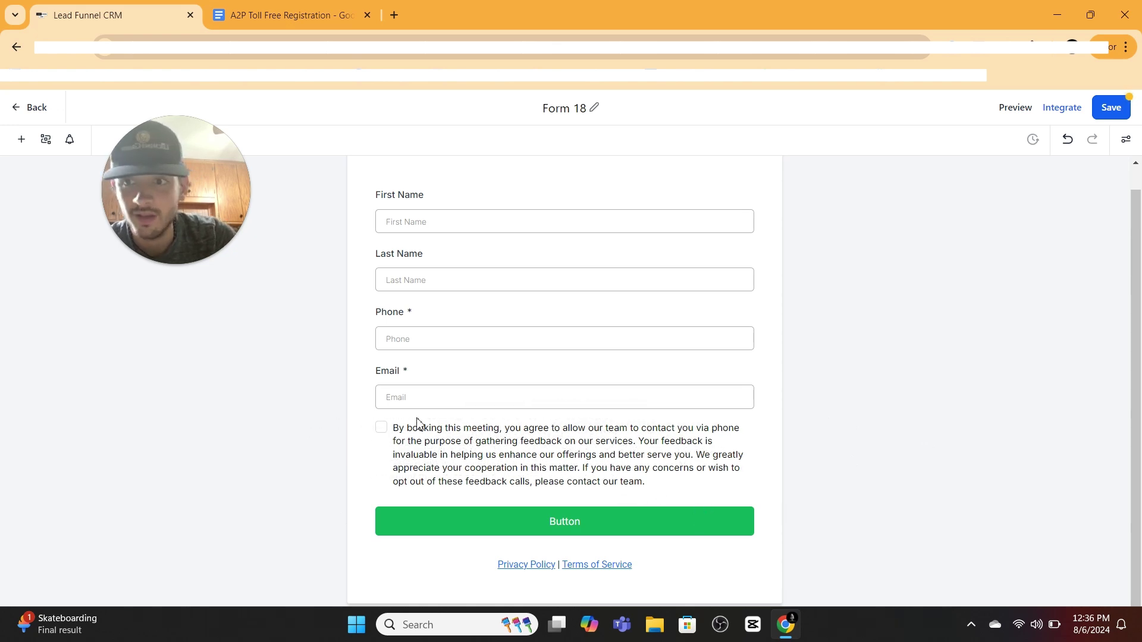
Make the First Name and Last Name fields required
left_click(411, 221)
left_click(917, 495)
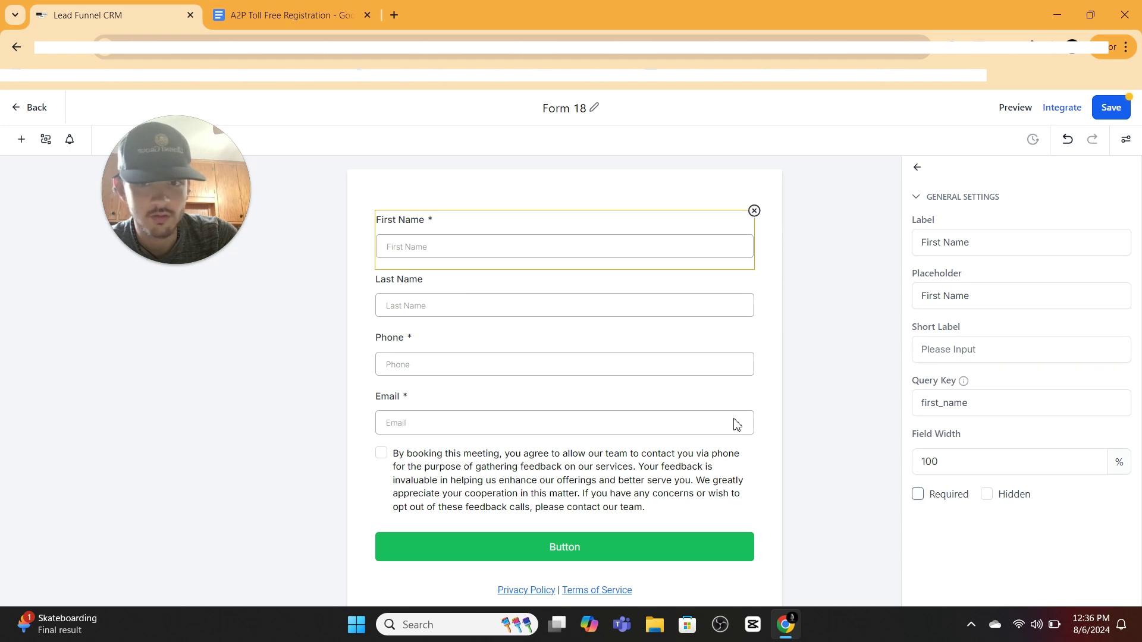
left_click(384, 291)
left_click(918, 494)
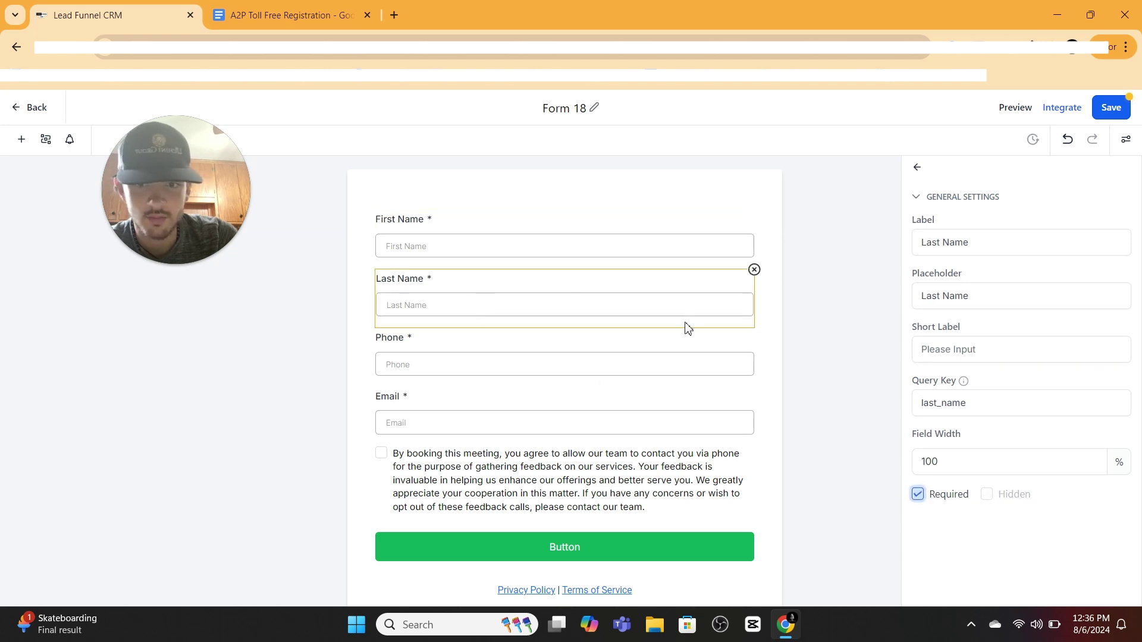
Add a centred 'Opt In Notifications' text heading at the top of the form
left_click(21, 140)
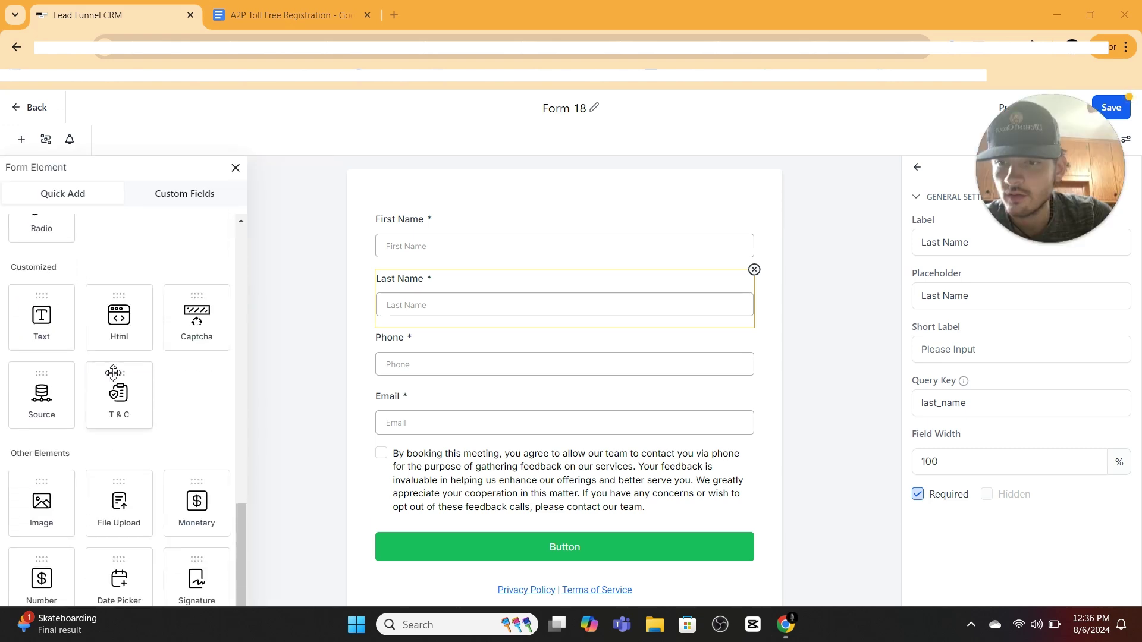
left_click_drag(51, 301, 507, 230)
left_click(410, 233)
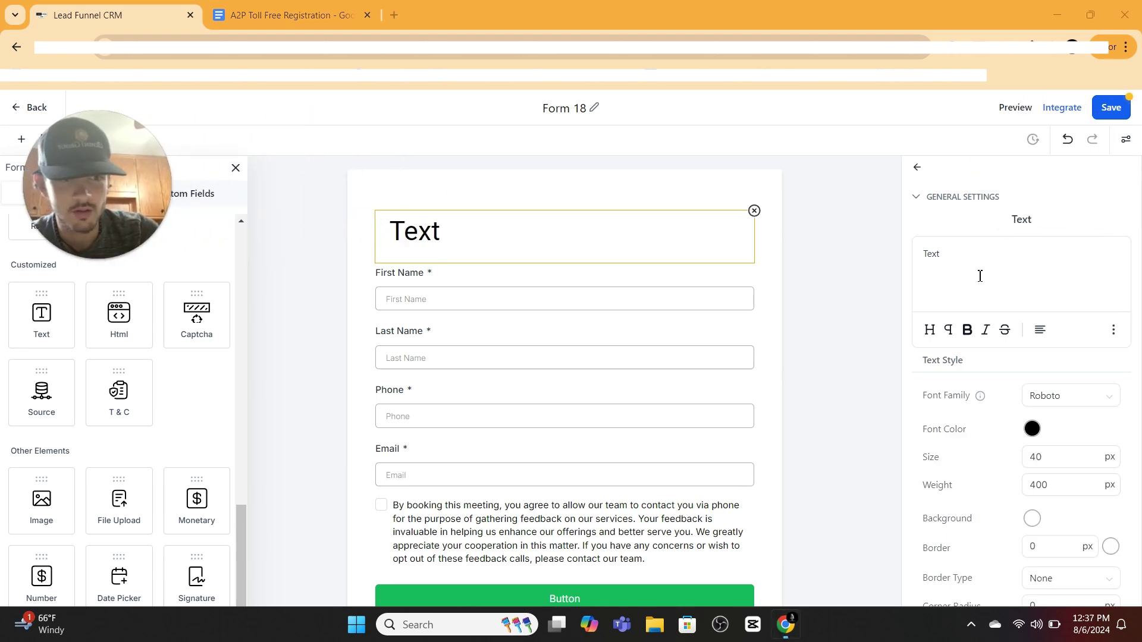
triple_click(980, 275)
type("Opt")
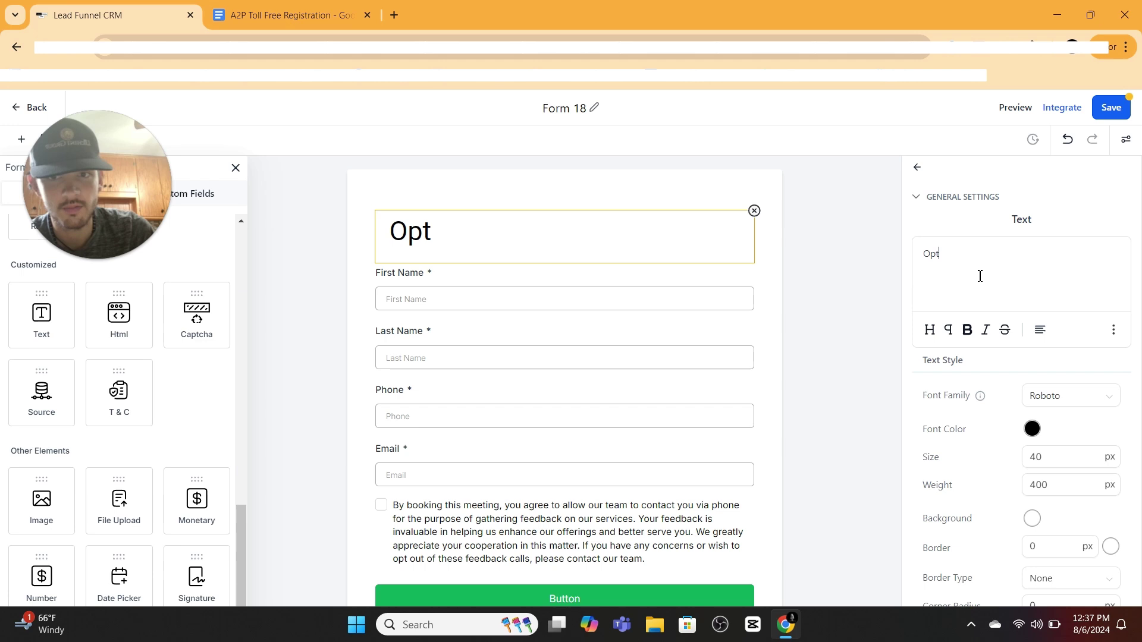
type(" In")
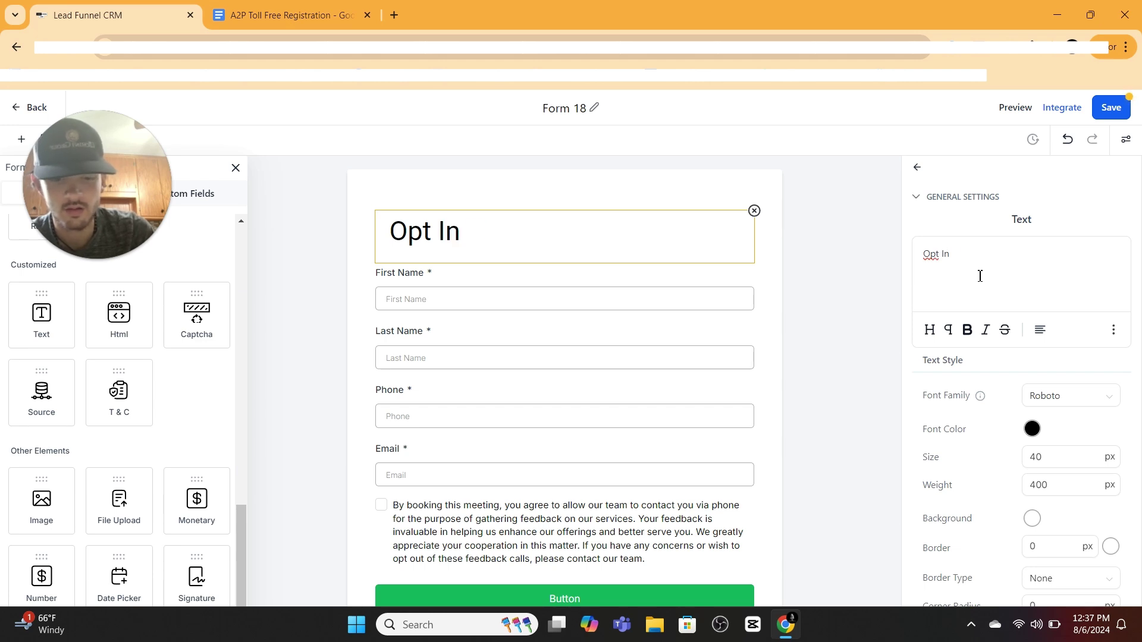
type(" Notifi")
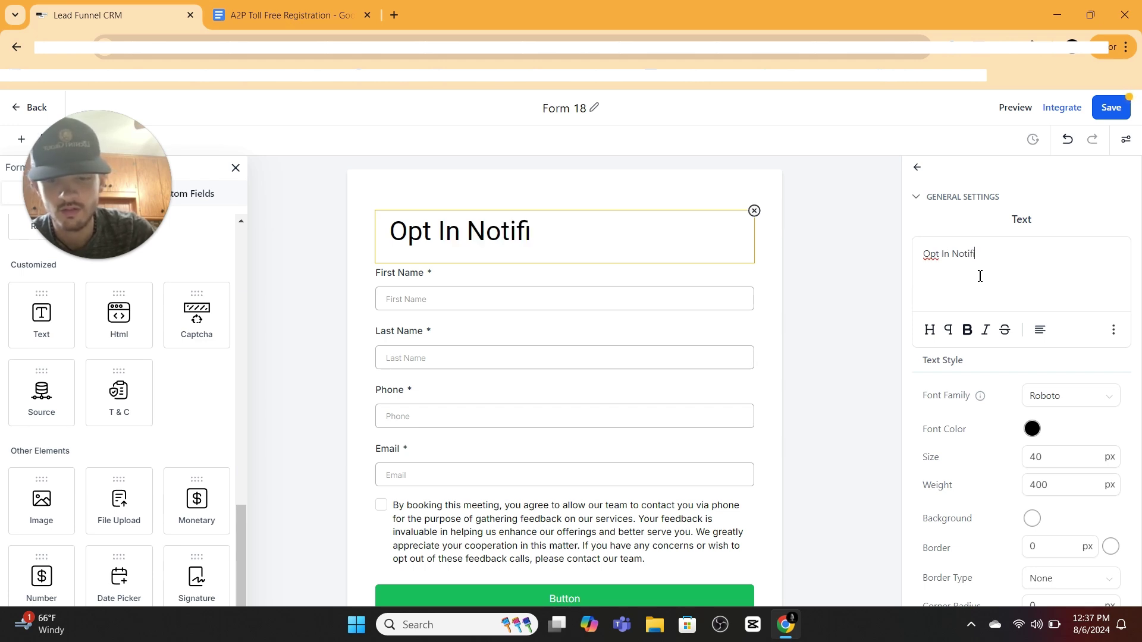
type("cations")
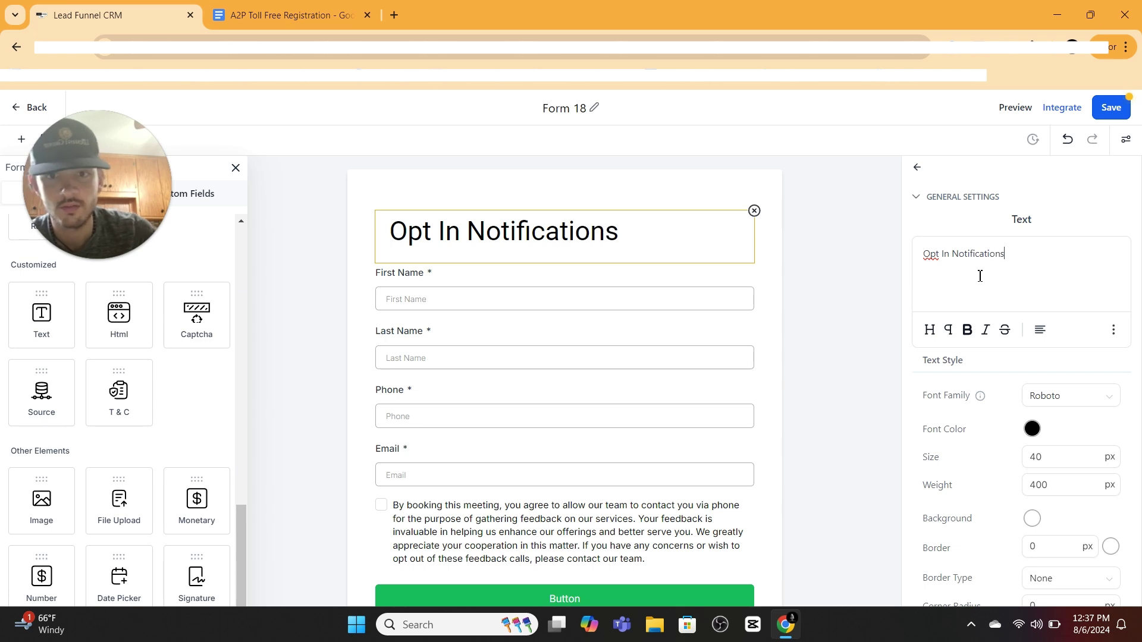
left_click(1040, 339)
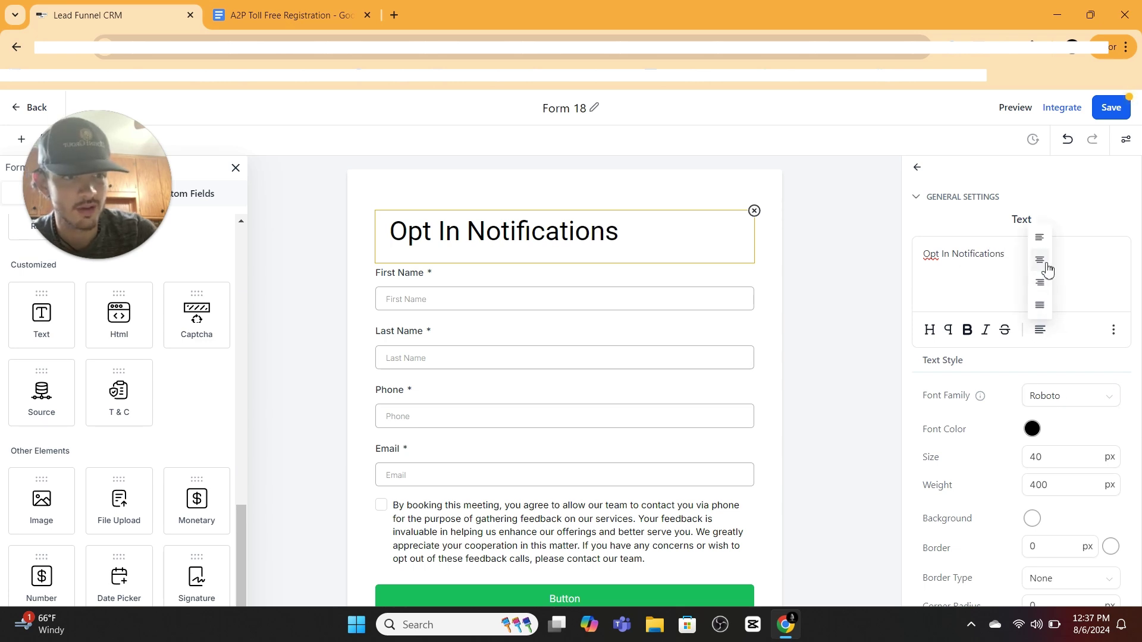
left_click(1044, 260)
left_click(880, 324)
Delete the Privacy Policy and Terms links element
scroll(660, 511, "down", 2)
left_click(652, 556)
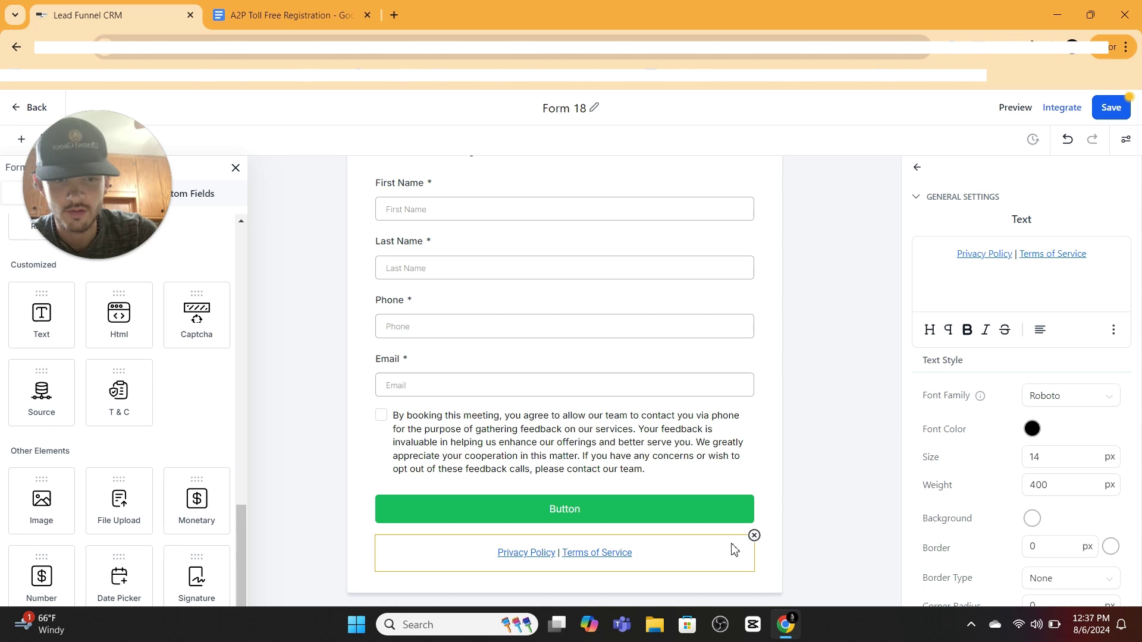
left_click(752, 536)
Relabel the form's button 'Submit'
left_click(643, 551)
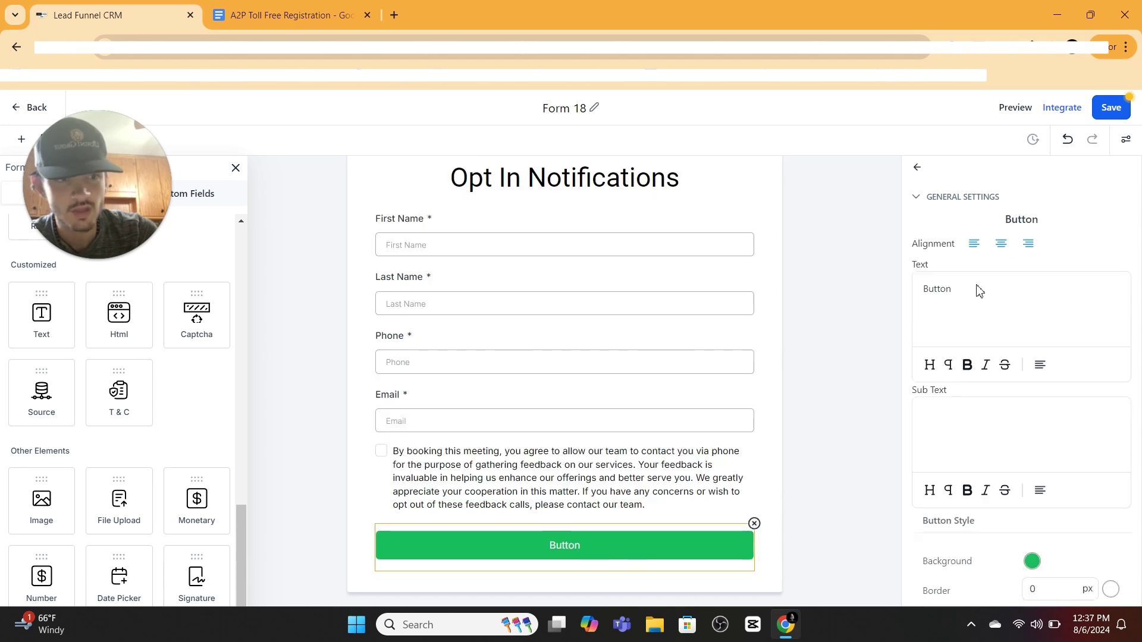
double_click(948, 307)
type("S")
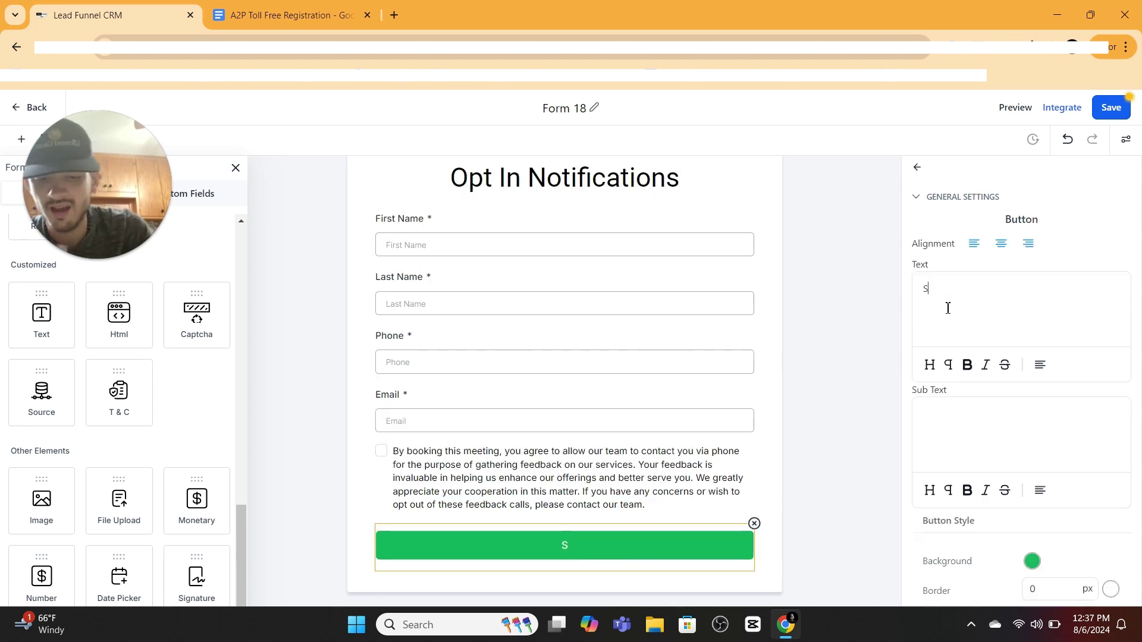
type("ubmit")
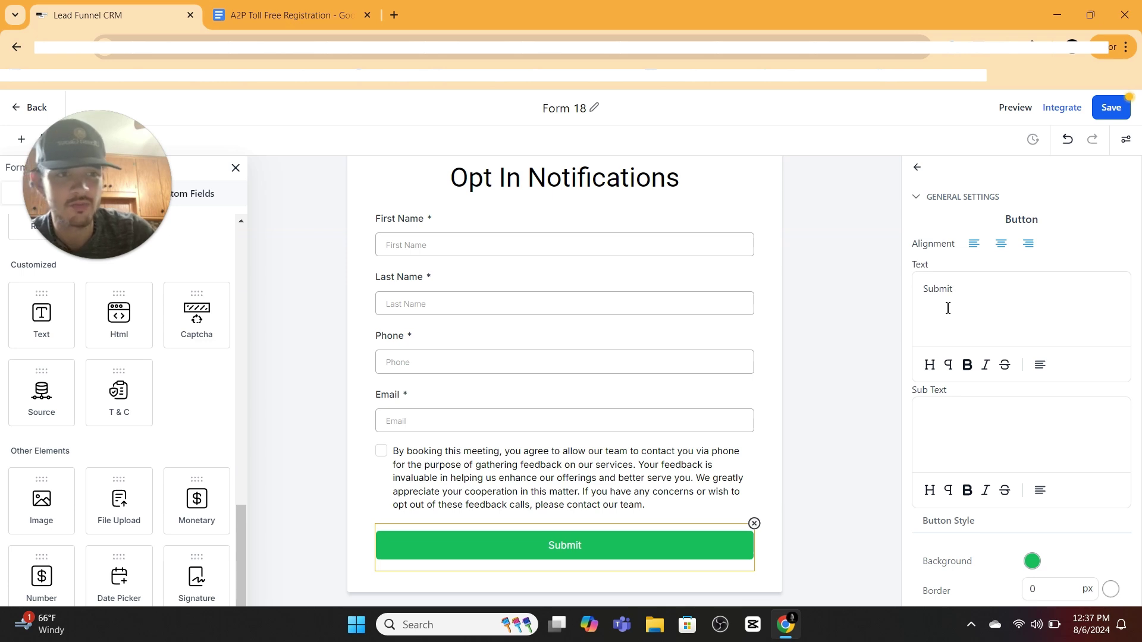
left_click(841, 336)
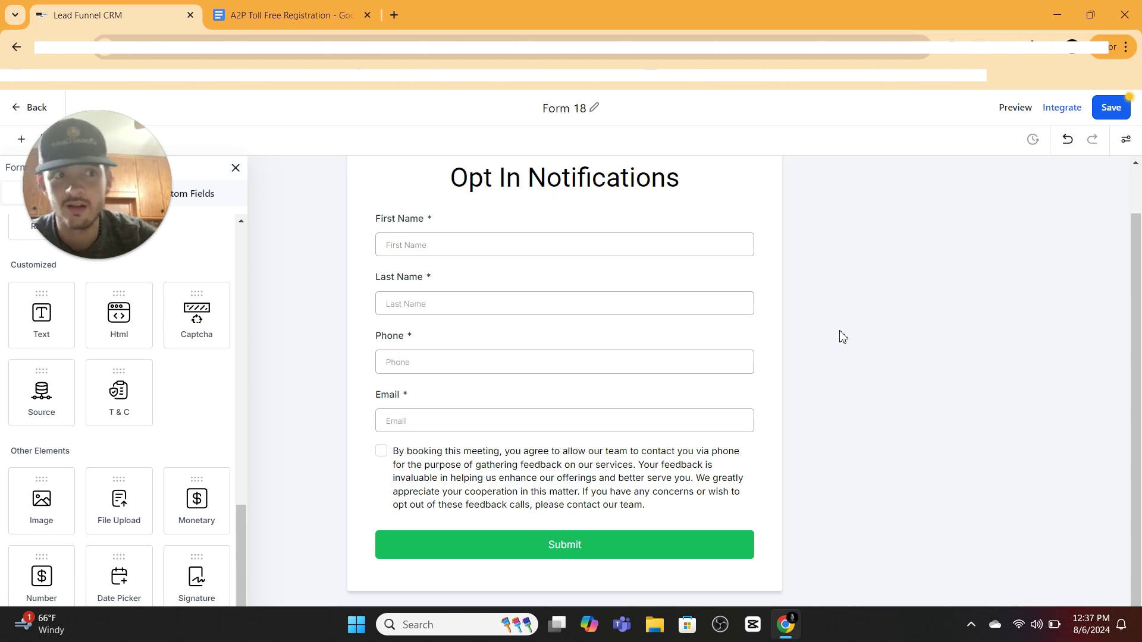
Save Form 18 and copy its public form link
left_click(1111, 107)
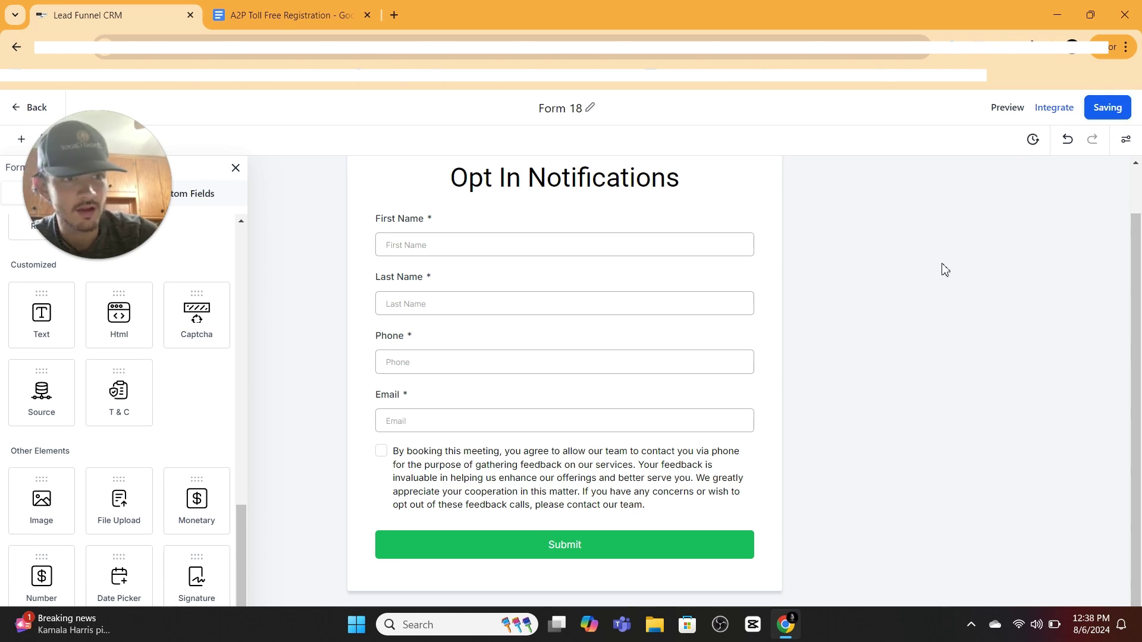
left_click(1049, 109)
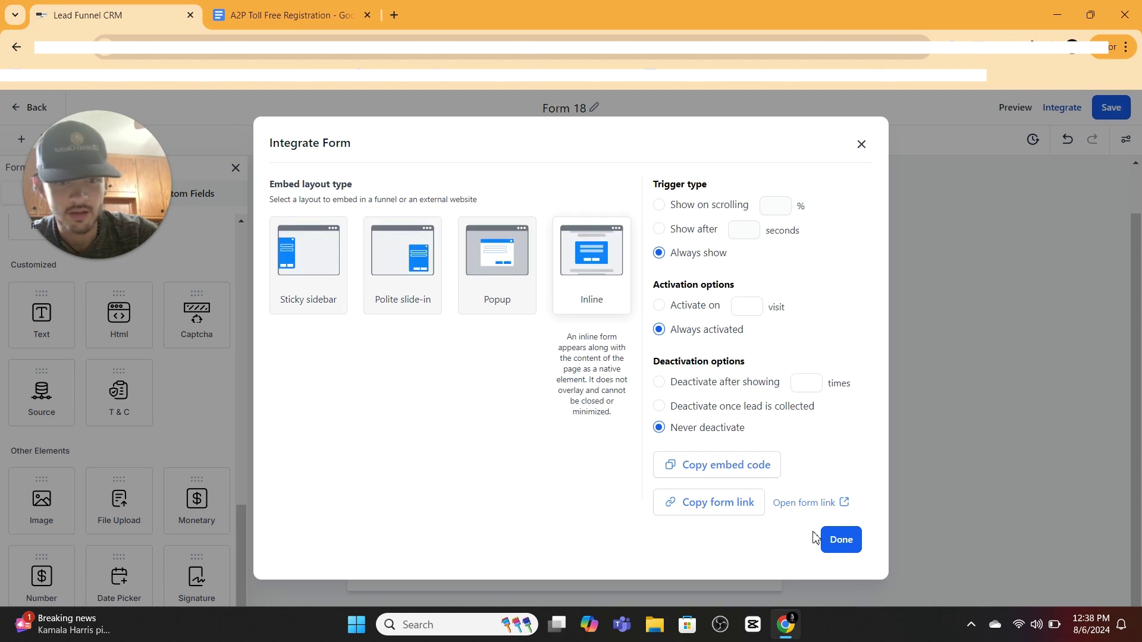
left_click(735, 511)
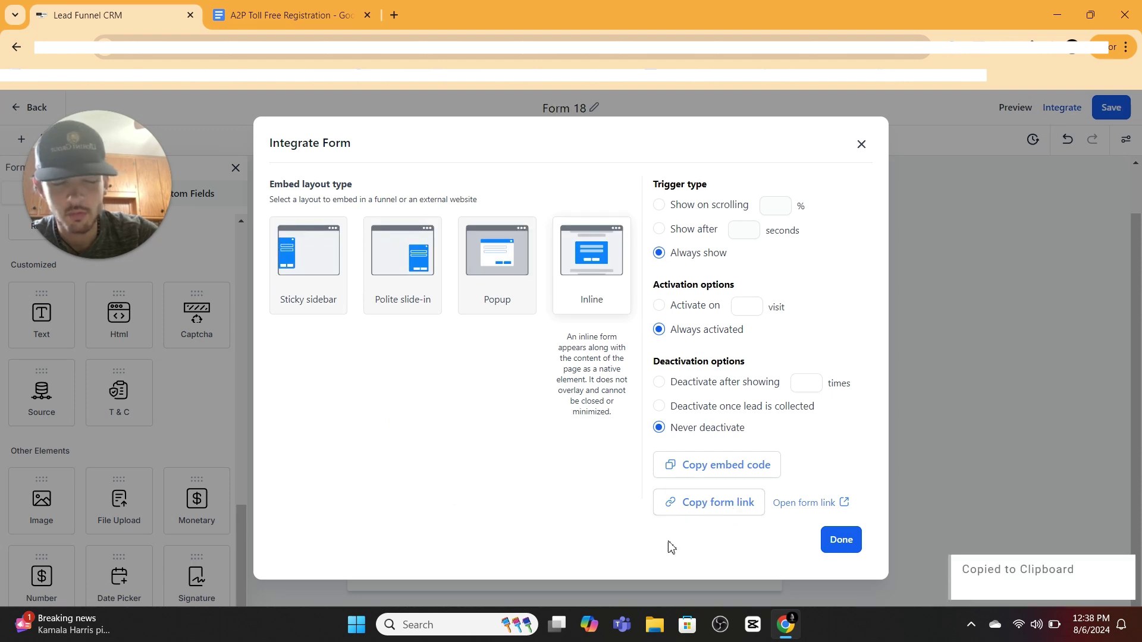
left_click(841, 540)
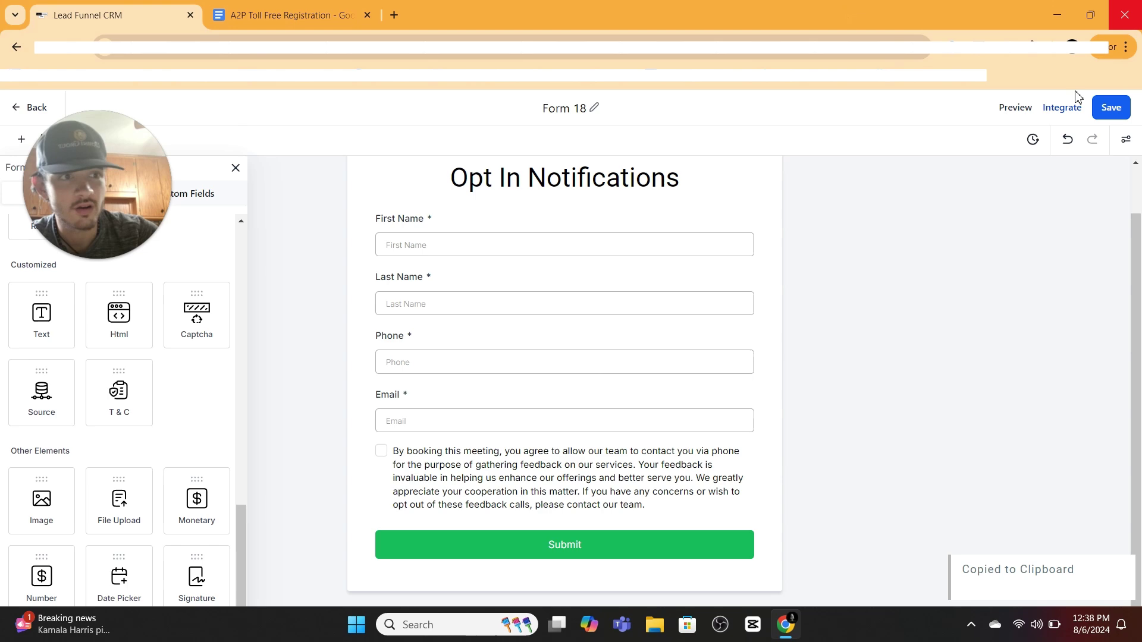
left_click(1075, 101)
left_click(722, 511)
Load the copied link in a new tab to check the live Opt In Notifications form
left_click(395, 15)
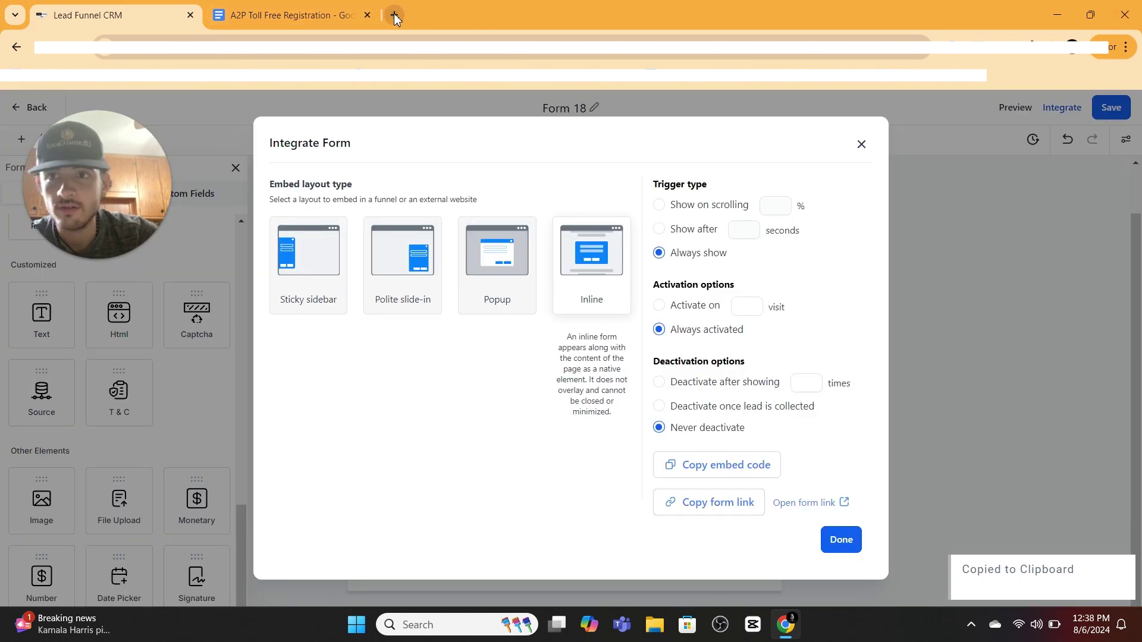
key("ctrl+v")
key("Return")
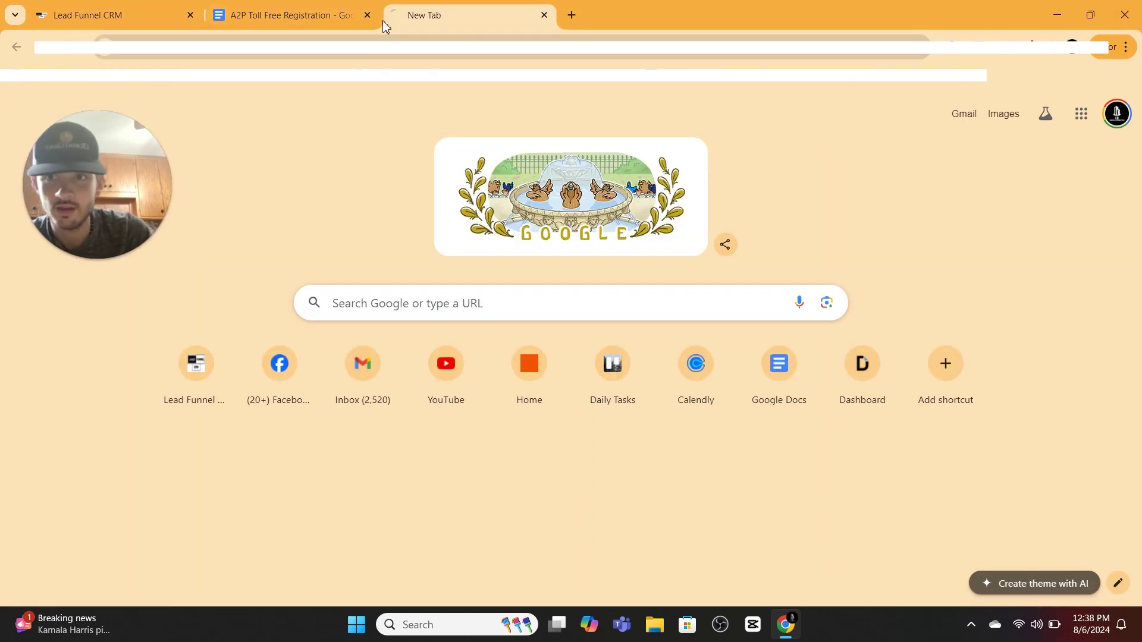
scroll(402, 401, "down", 1)
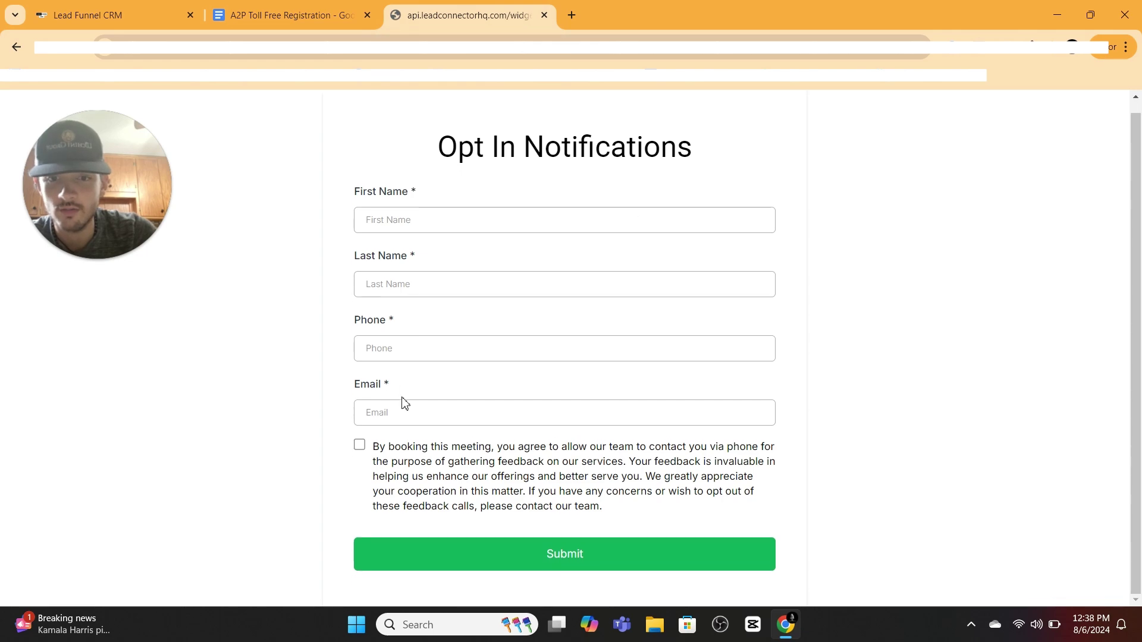
scroll(401, 402, "up", 1)
scroll(401, 401, "down", 1)
left_click(119, 16)
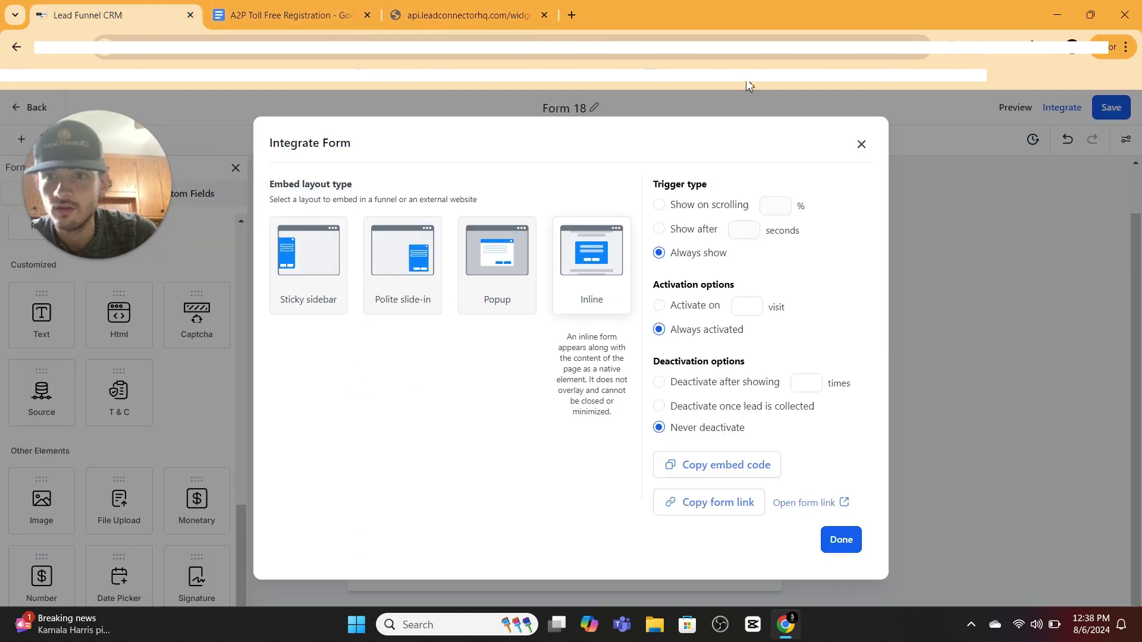
left_click(861, 145)
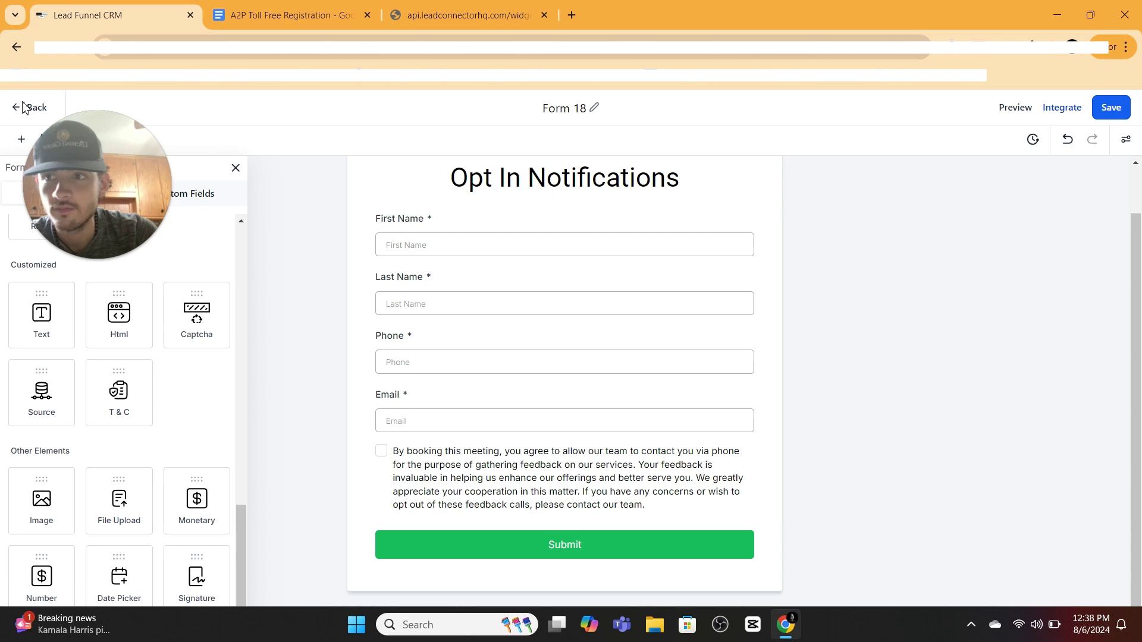
Leave the builder and open Settings > Phone Numbers, showing the four numbers and add-number options
key("alt+Left")
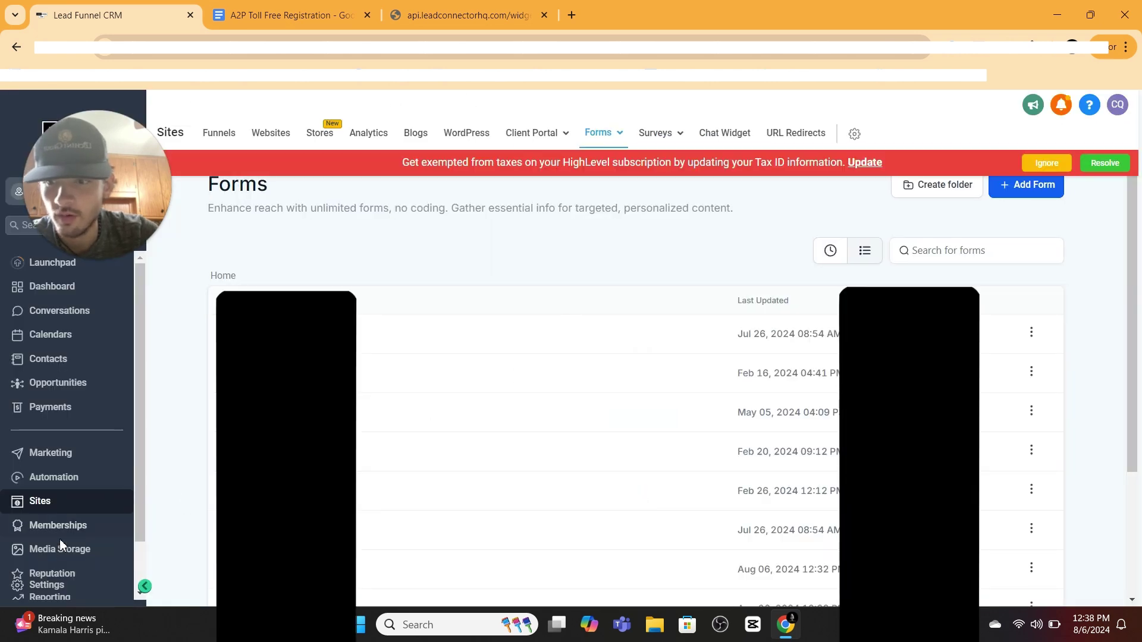
scroll(78, 573, "down", 1)
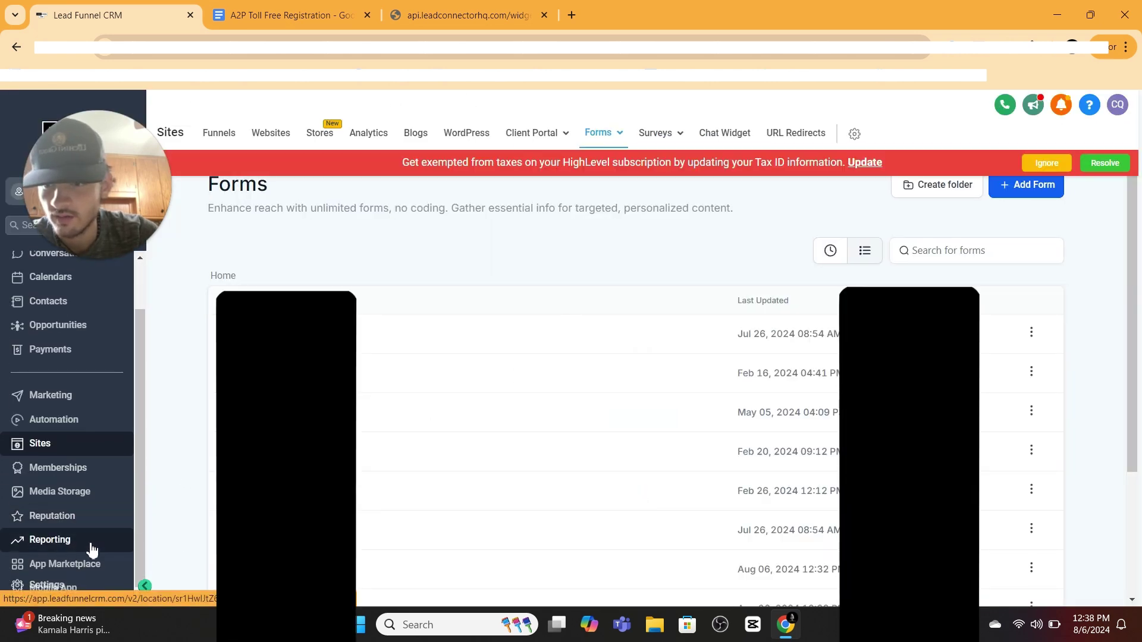
left_click(65, 588)
scroll(84, 446, "down", 4)
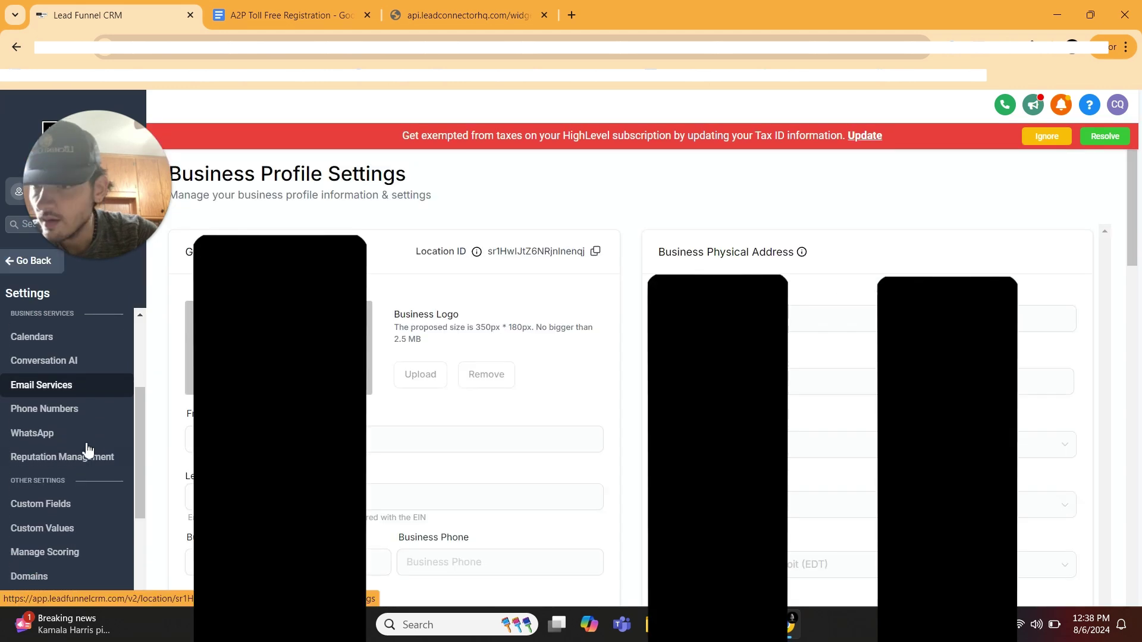
left_click(77, 348)
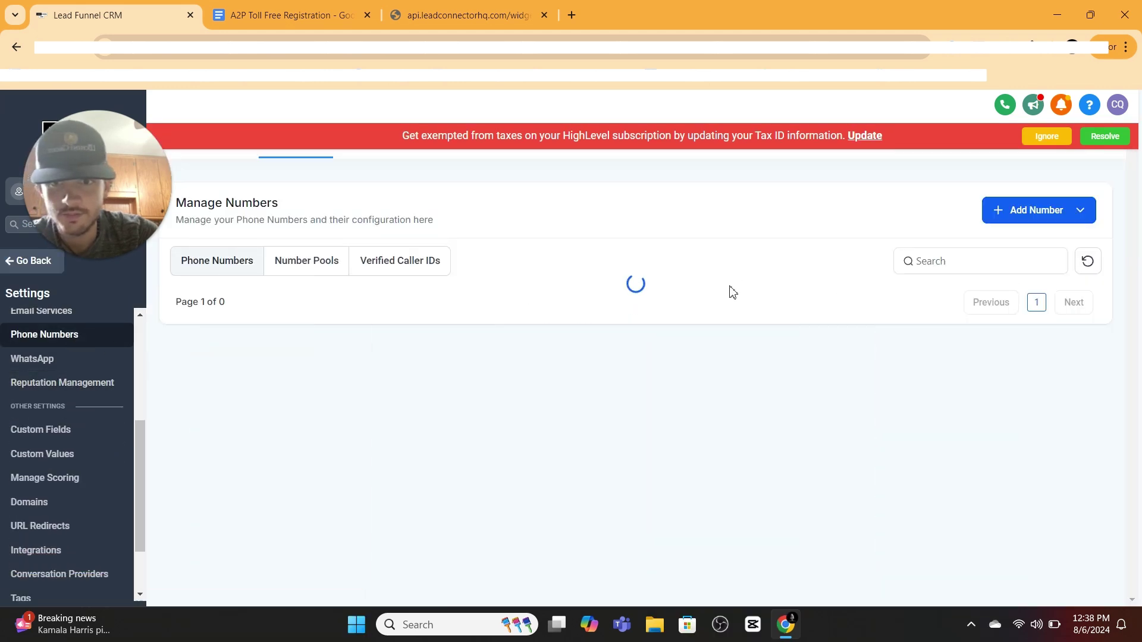
left_click(1047, 220)
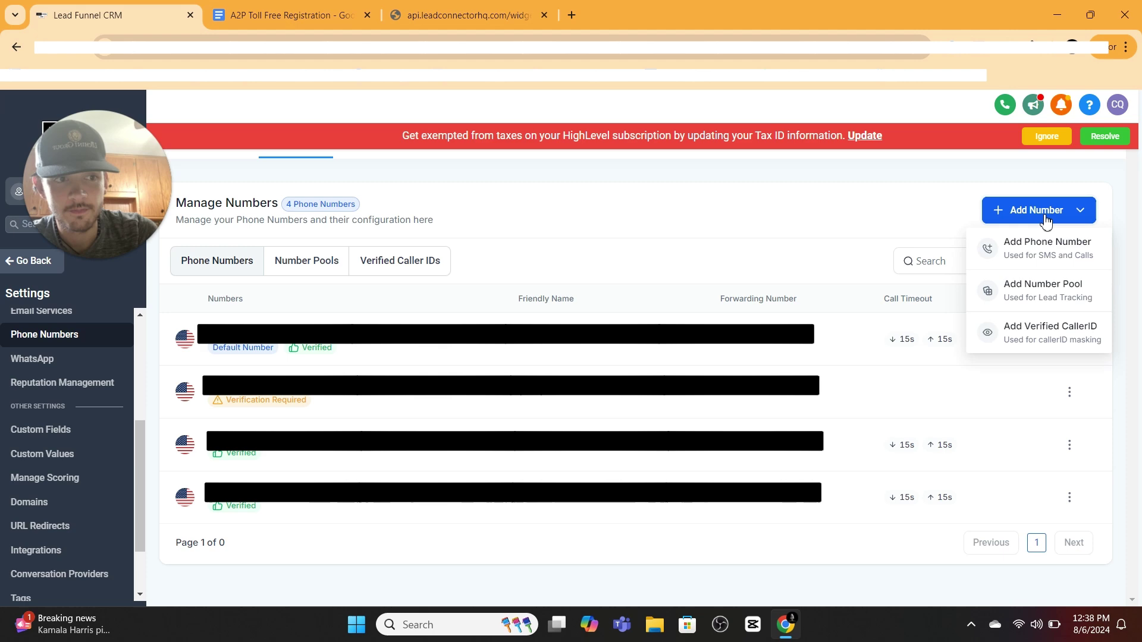
Filter numbers for sale to toll-free only, pick the first at $2.15, then close the dialog
left_click(1042, 247)
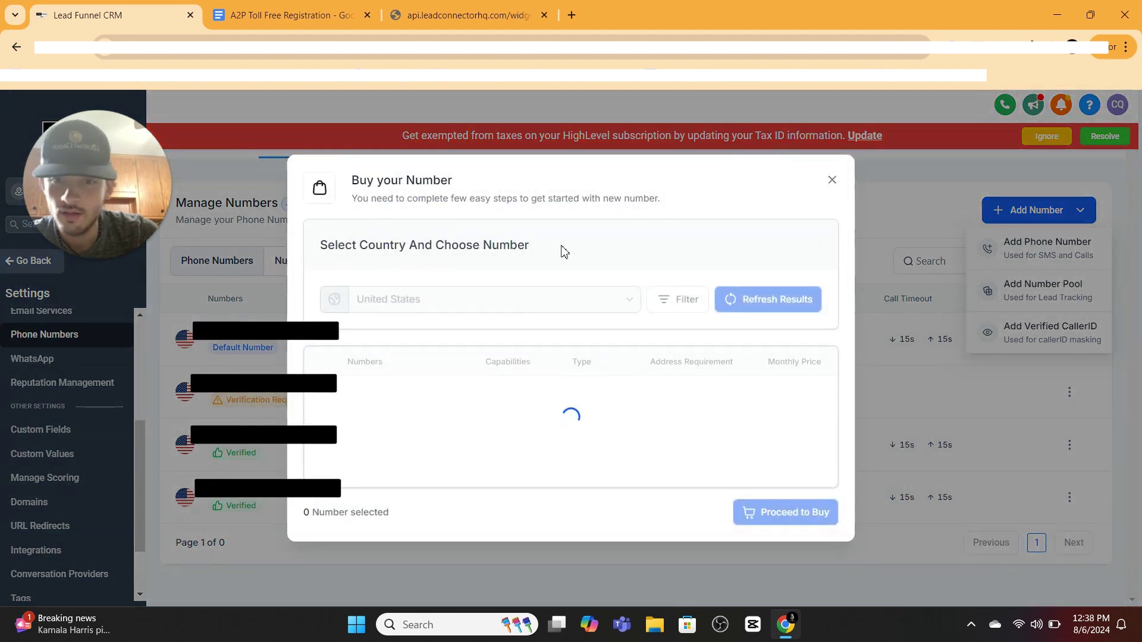
left_click(687, 237)
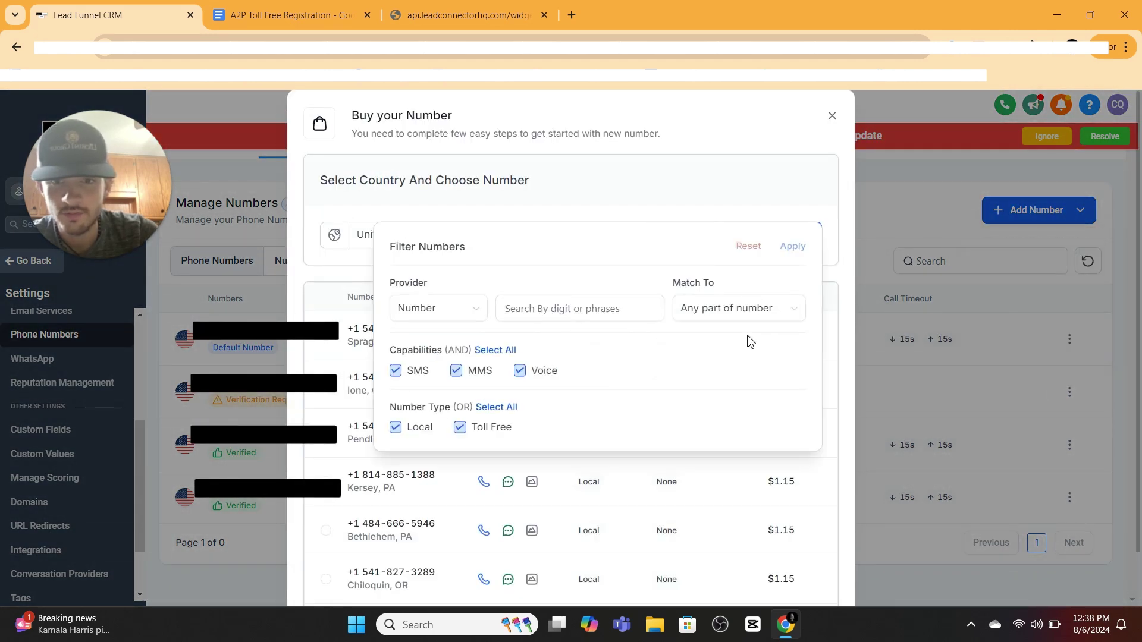
left_click(396, 427)
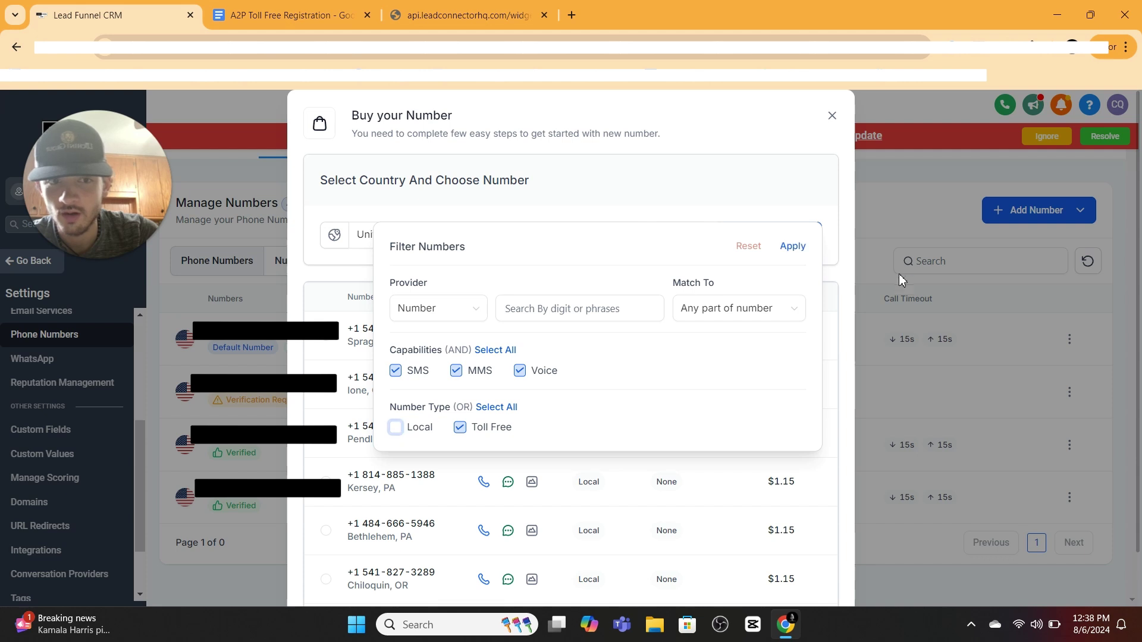
left_click(792, 246)
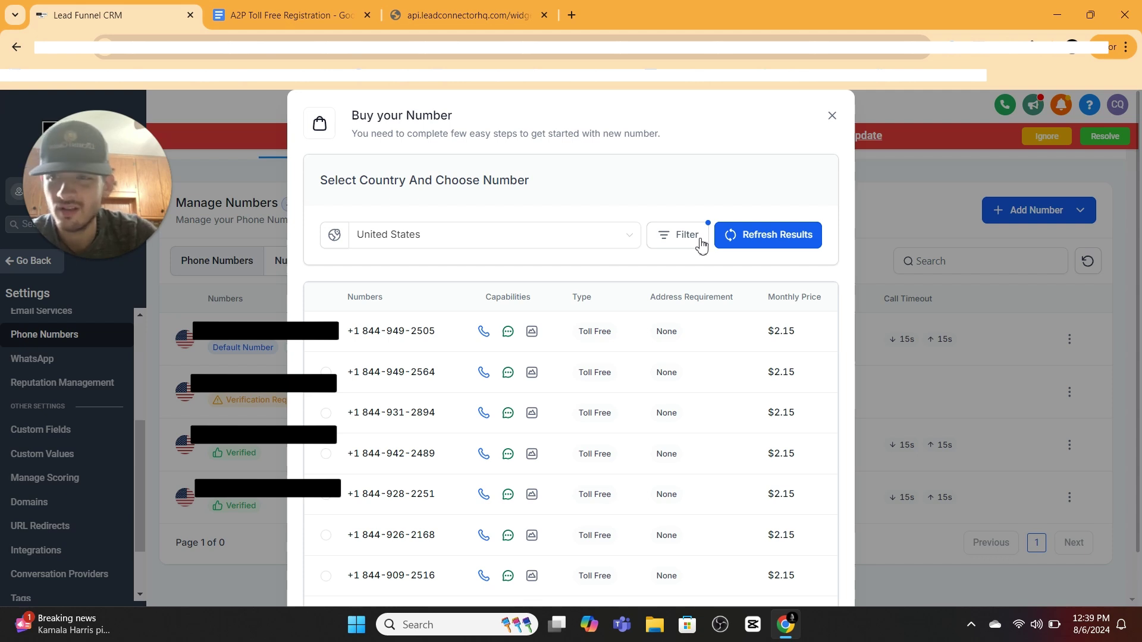
left_click(326, 331)
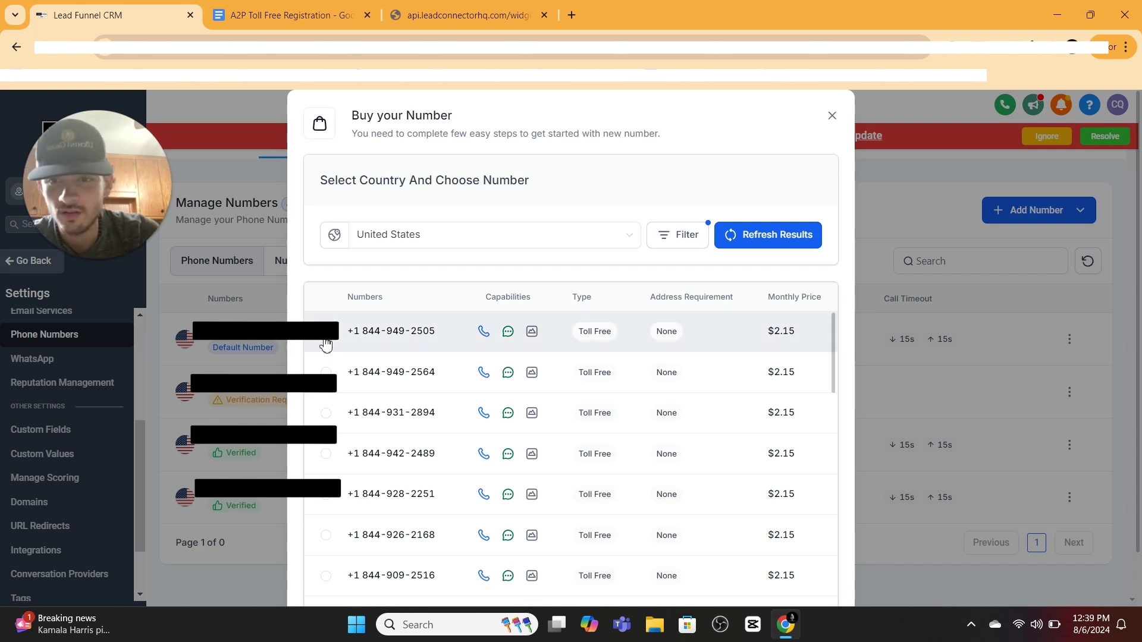
scroll(594, 178, "down", 1)
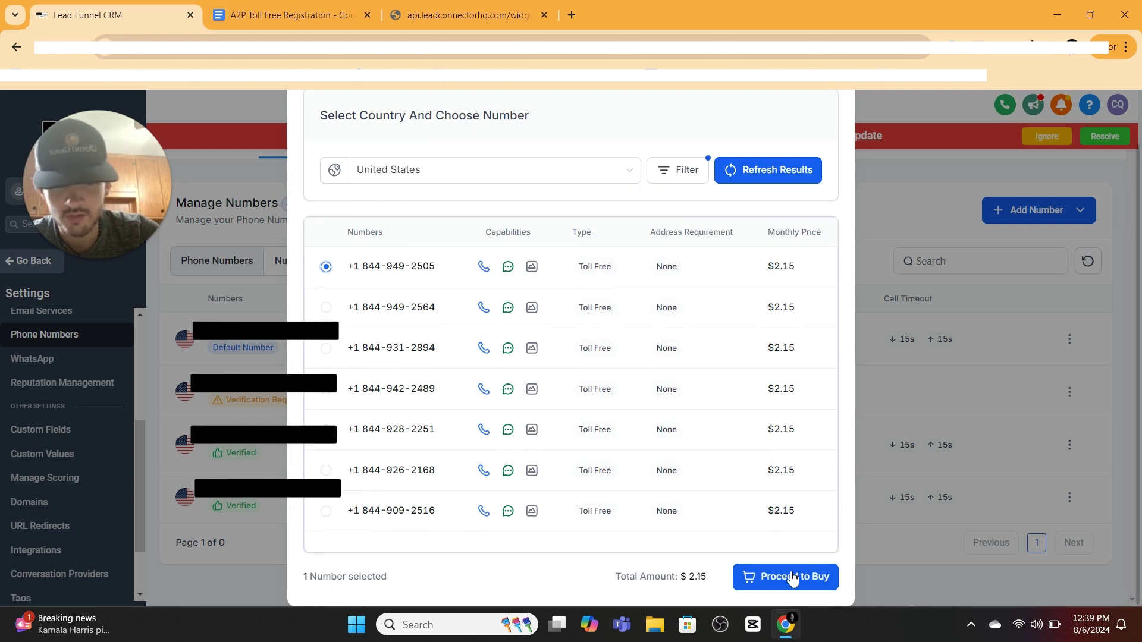
scroll(851, 135, "up", 1)
left_click(832, 116)
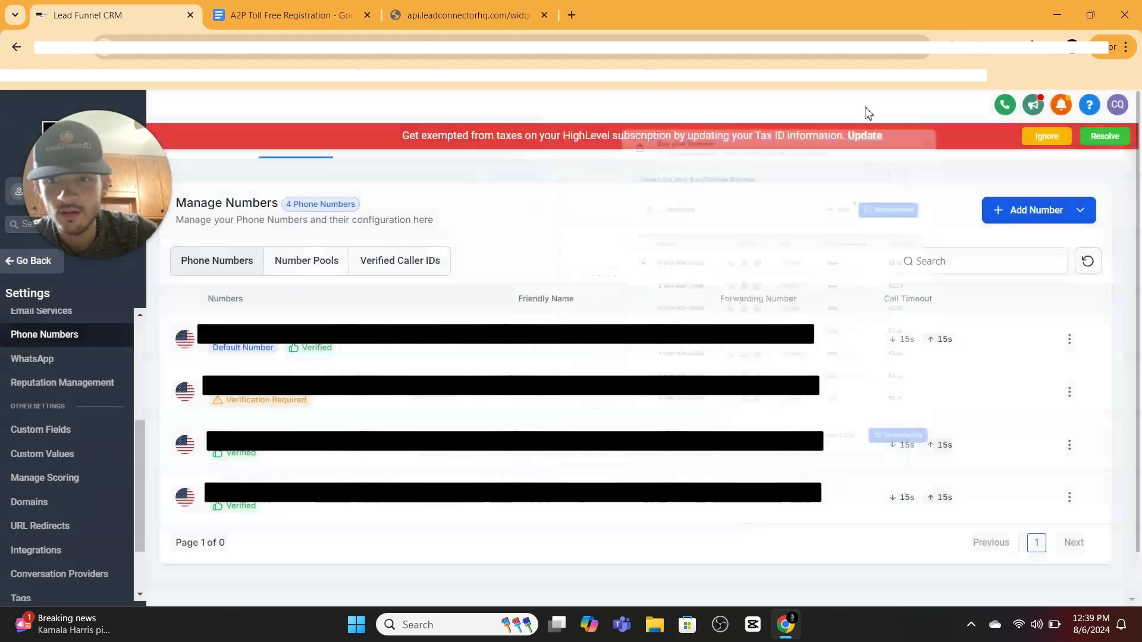
Start toll-free verification for the unverified number and step through the Step 1/3 business contact fields
left_click(257, 401)
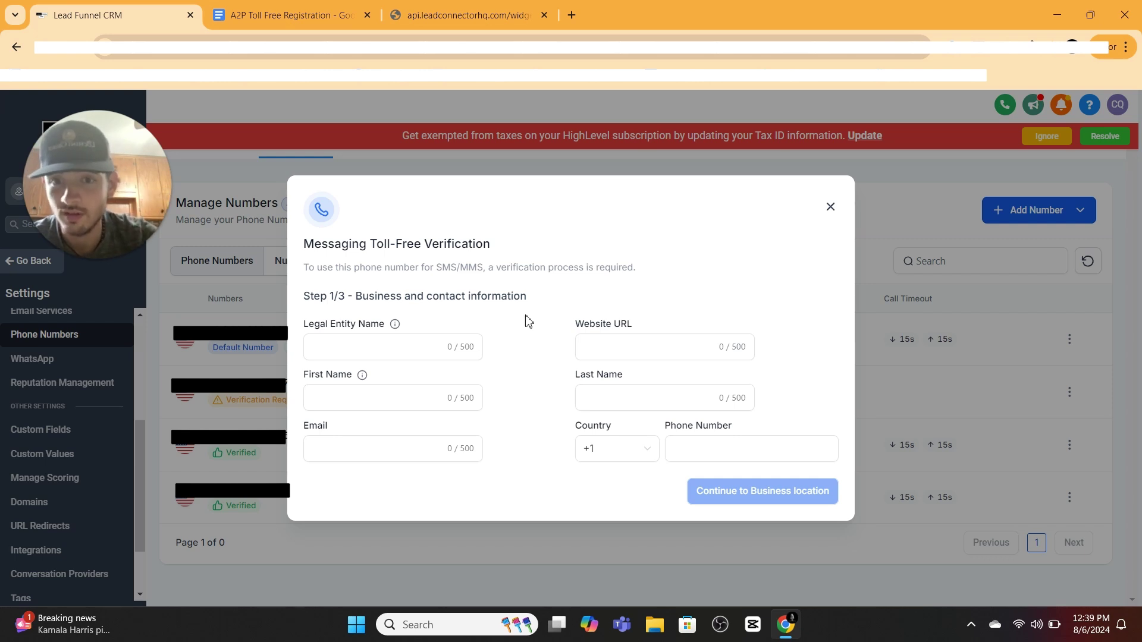
left_click(385, 350)
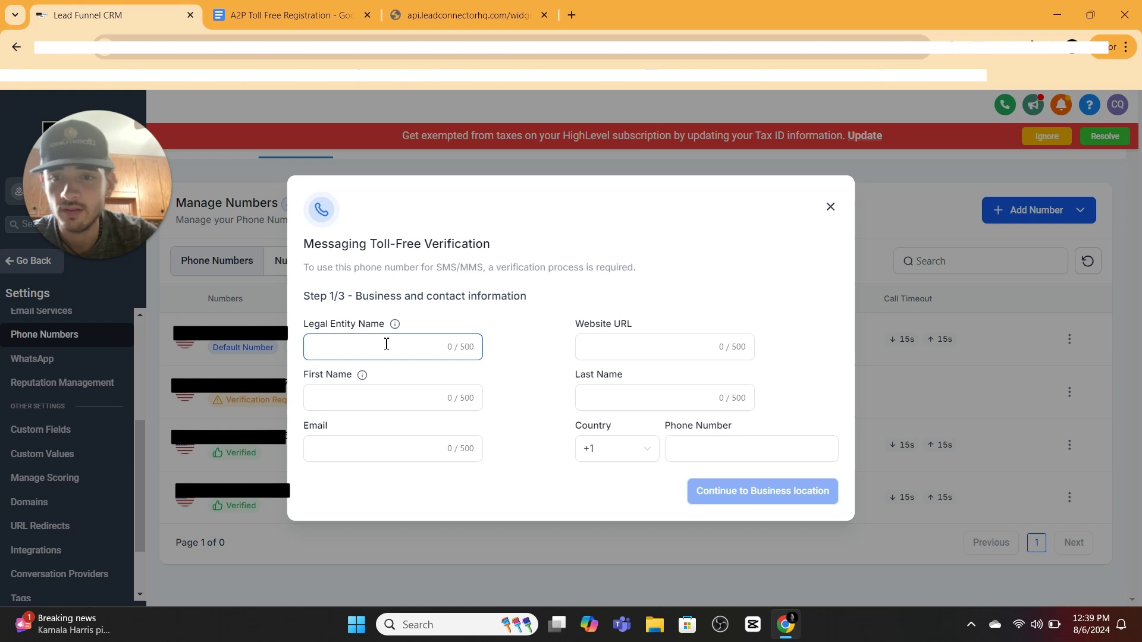
left_click(439, 395)
left_click(726, 407)
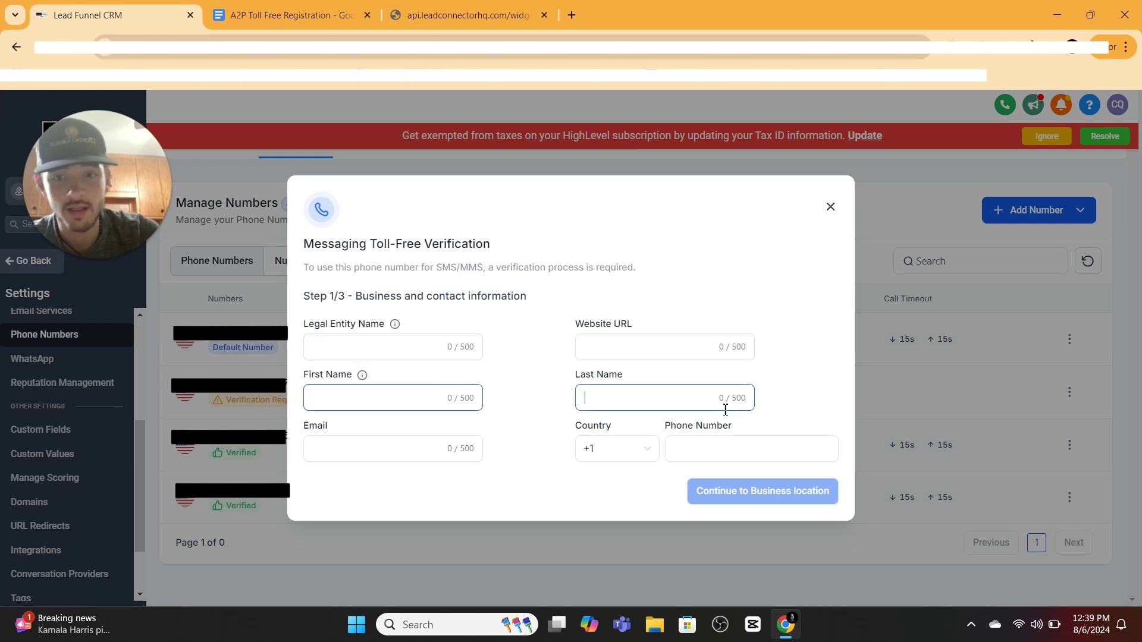
left_click(382, 456)
left_click(684, 449)
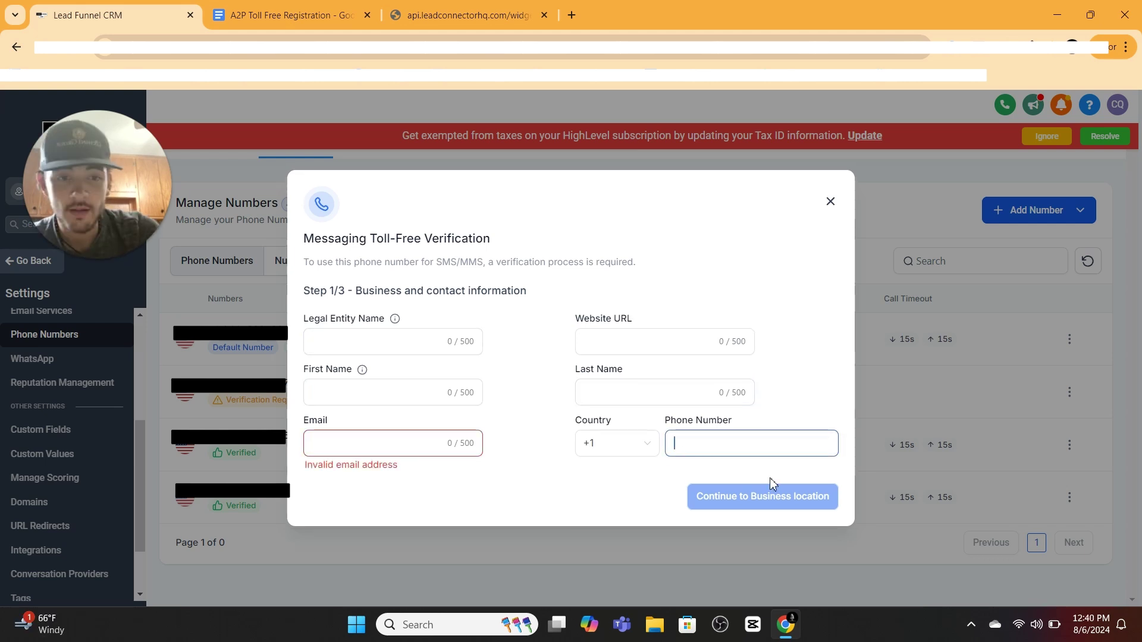
left_click(653, 337)
Copy the Facebook profile page address and paste it into the Website URL field
left_click(458, 14)
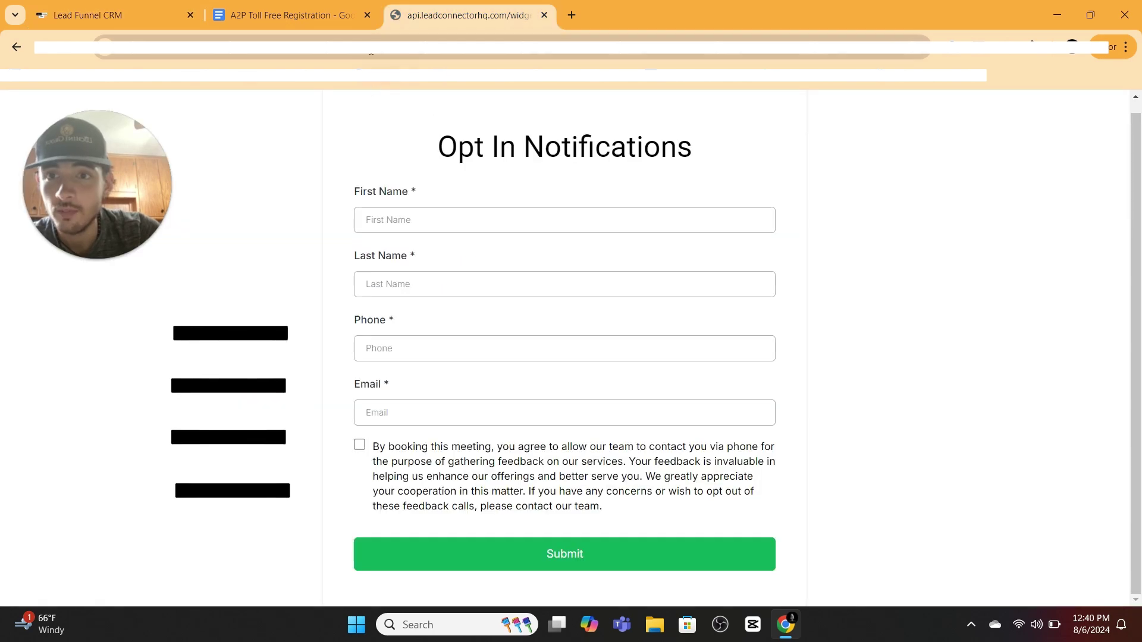
left_click(88, 15)
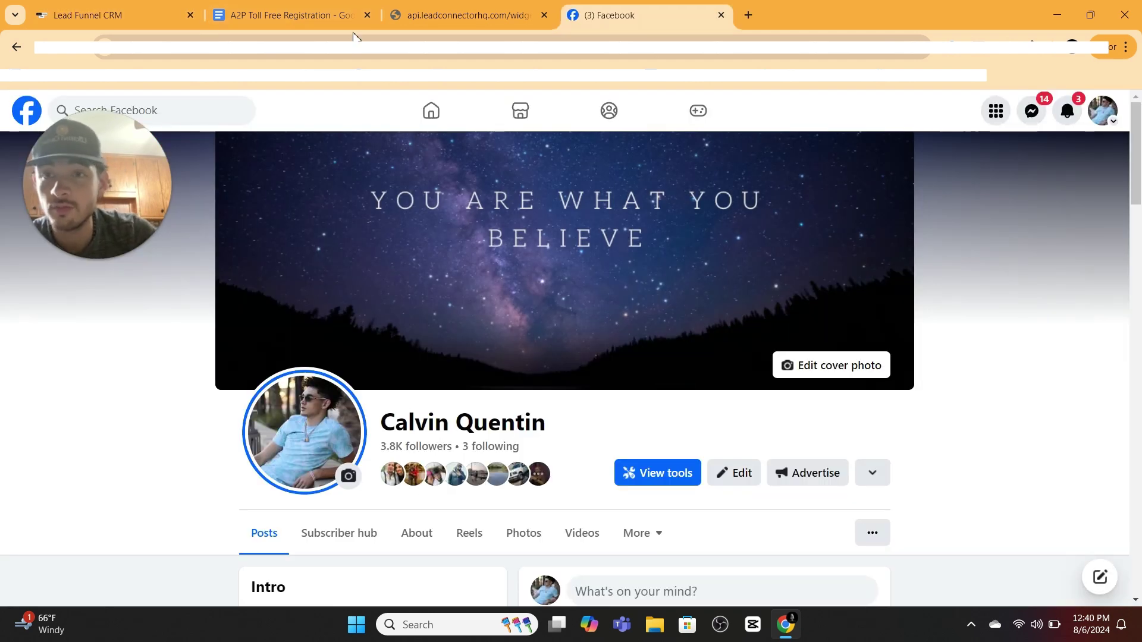
left_click(336, 37)
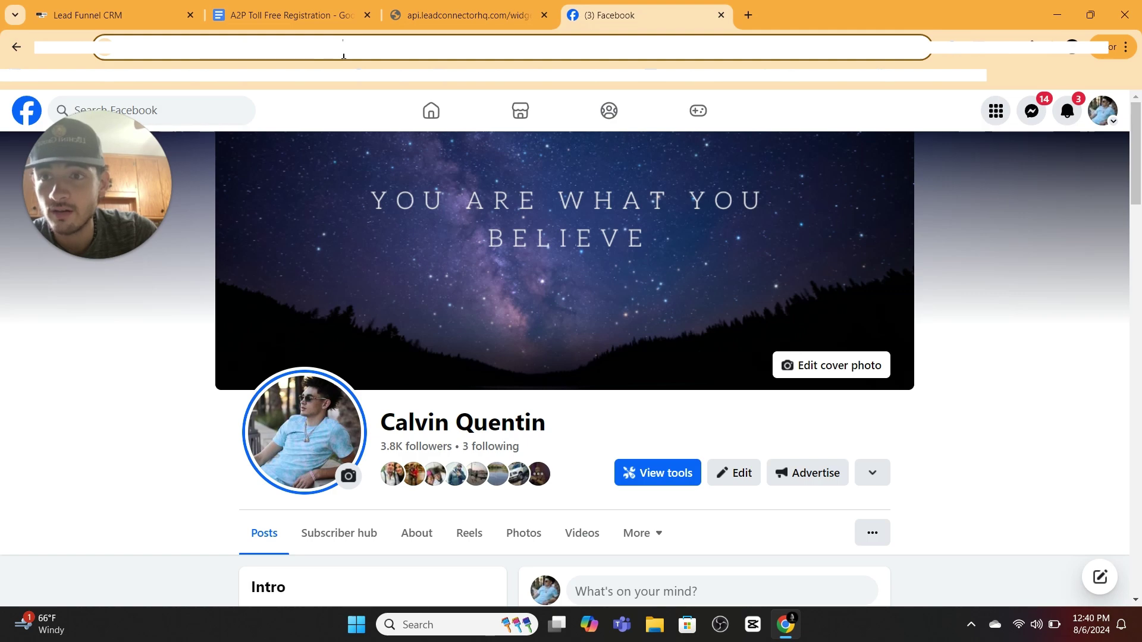
right_click(342, 57)
left_click(416, 192)
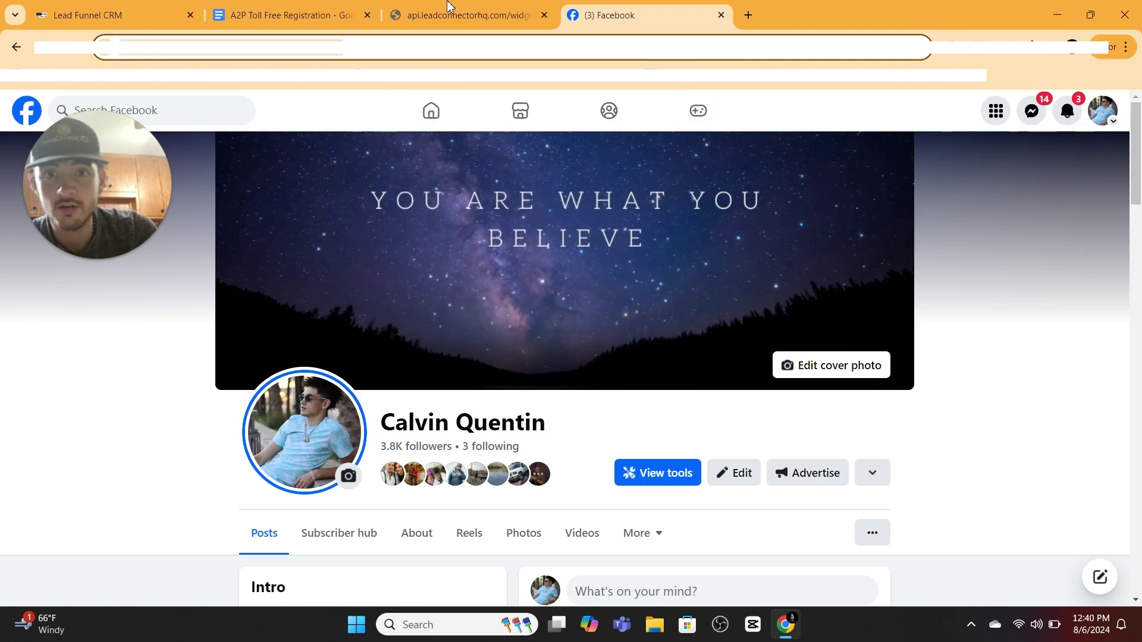
left_click(419, 13)
key("ctrl+1")
key("ctrl+v")
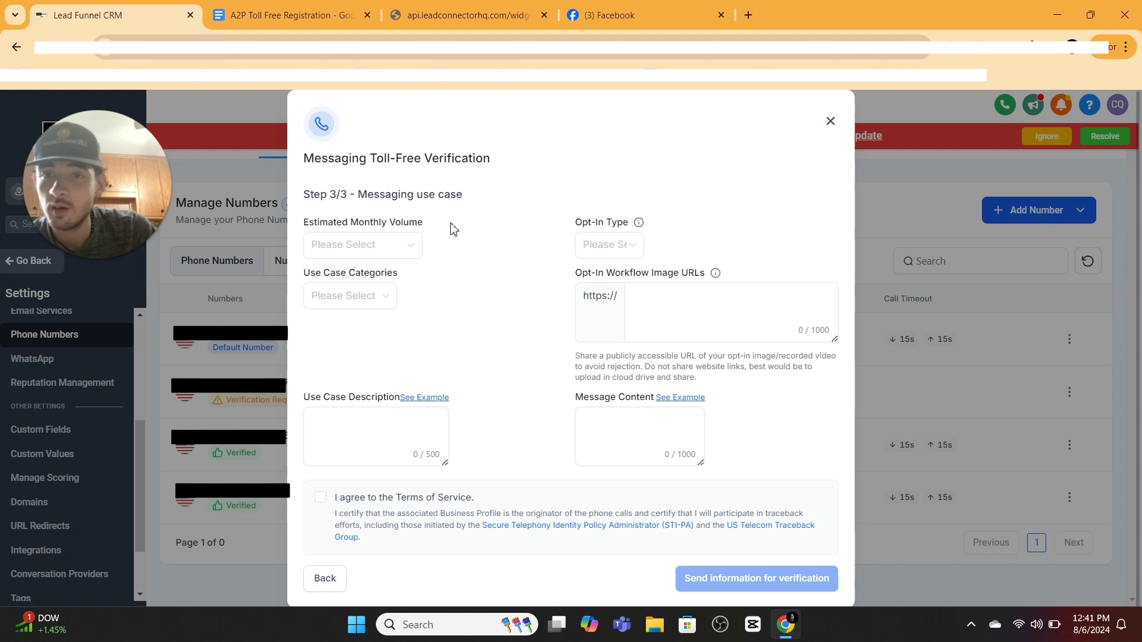
Set monthly volume to 10,000, use case to Account Notifications, and opt-in type to Web Form
left_click(409, 244)
left_click(357, 350)
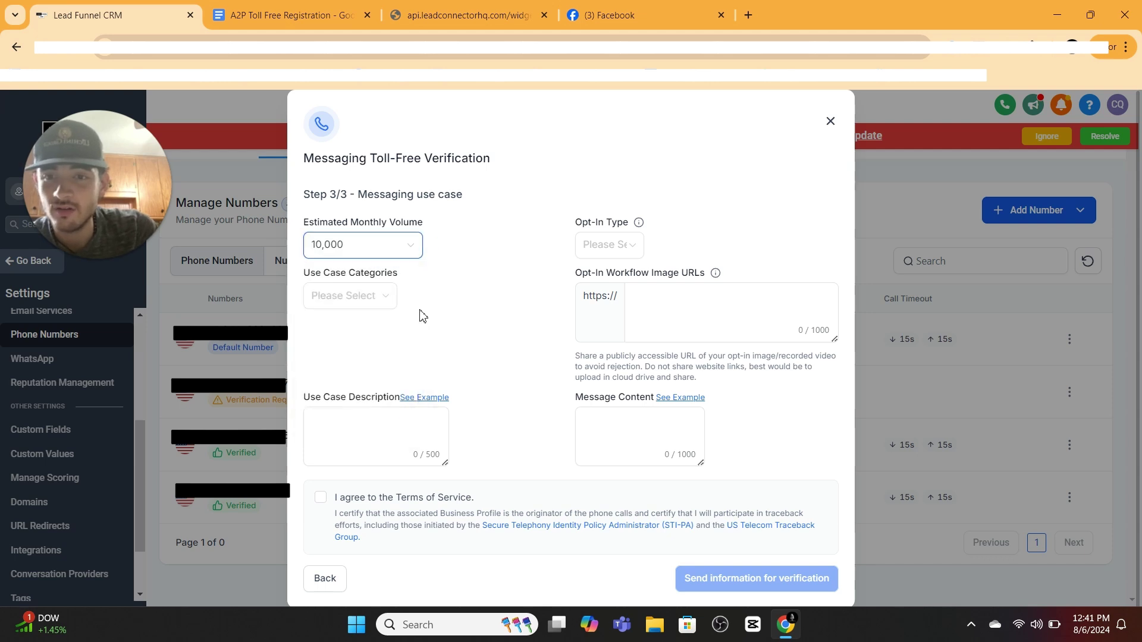
left_click(384, 299)
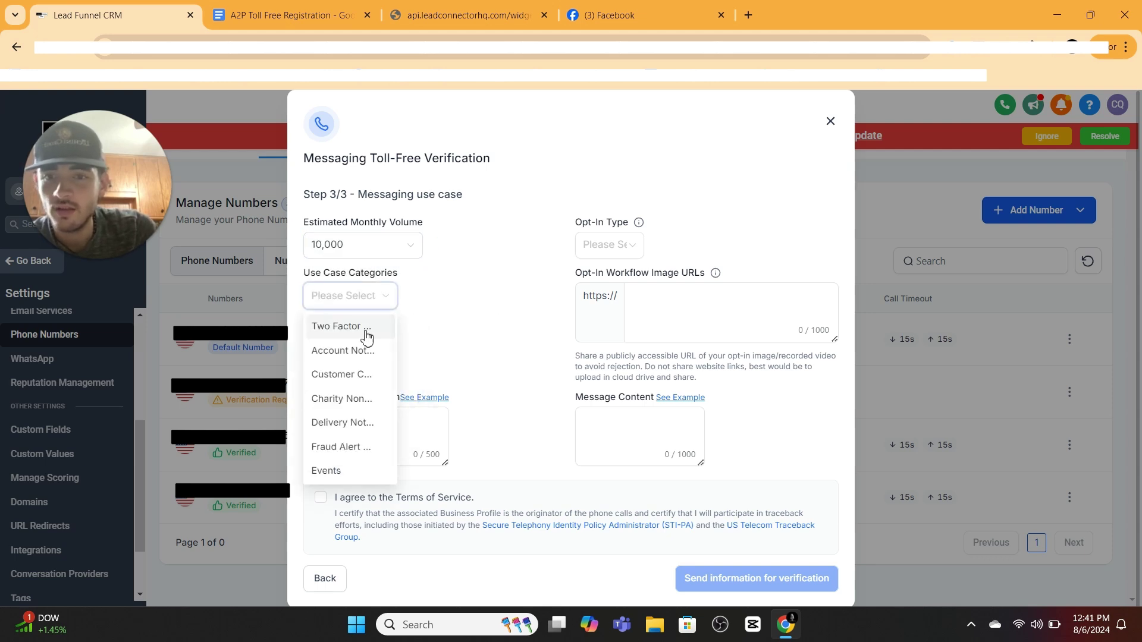
left_click(351, 351)
left_click(500, 321)
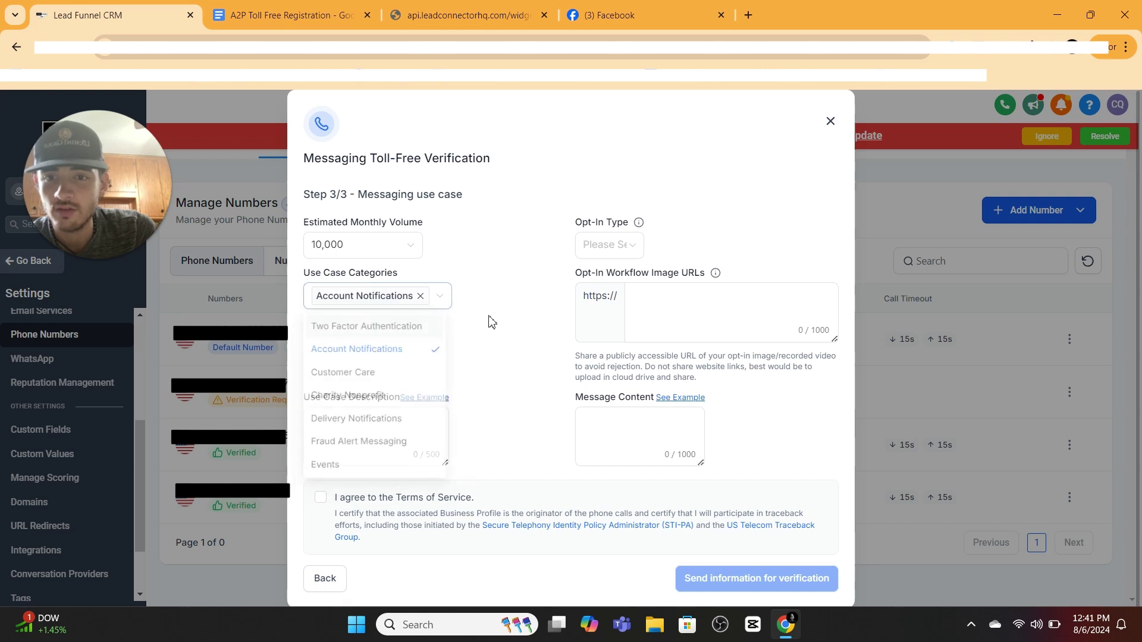
left_click(625, 244)
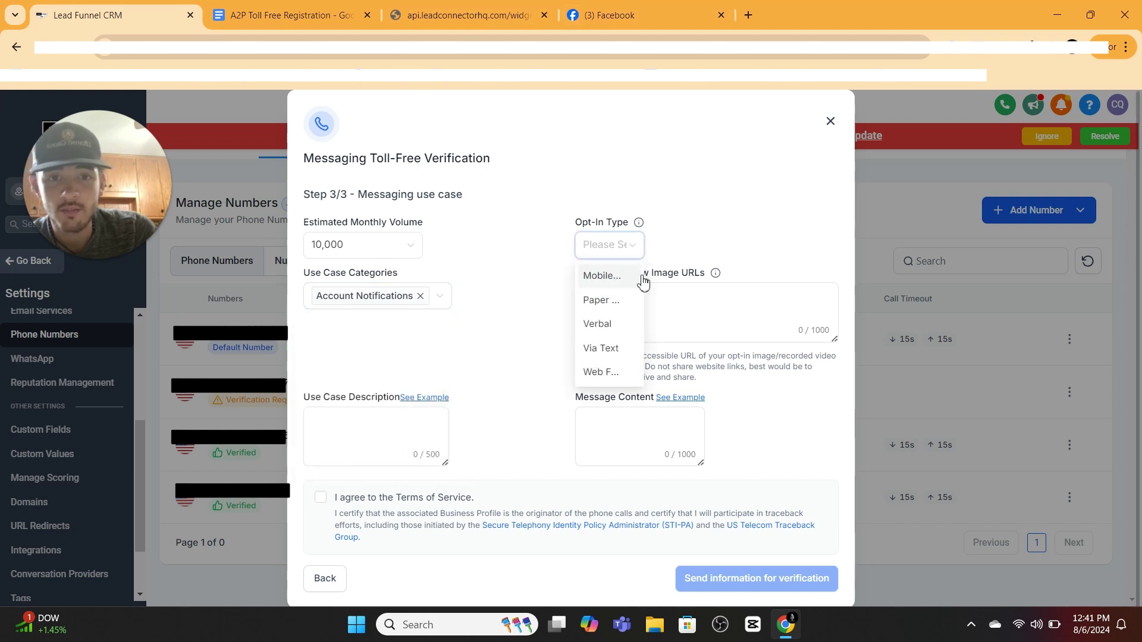
left_click(610, 372)
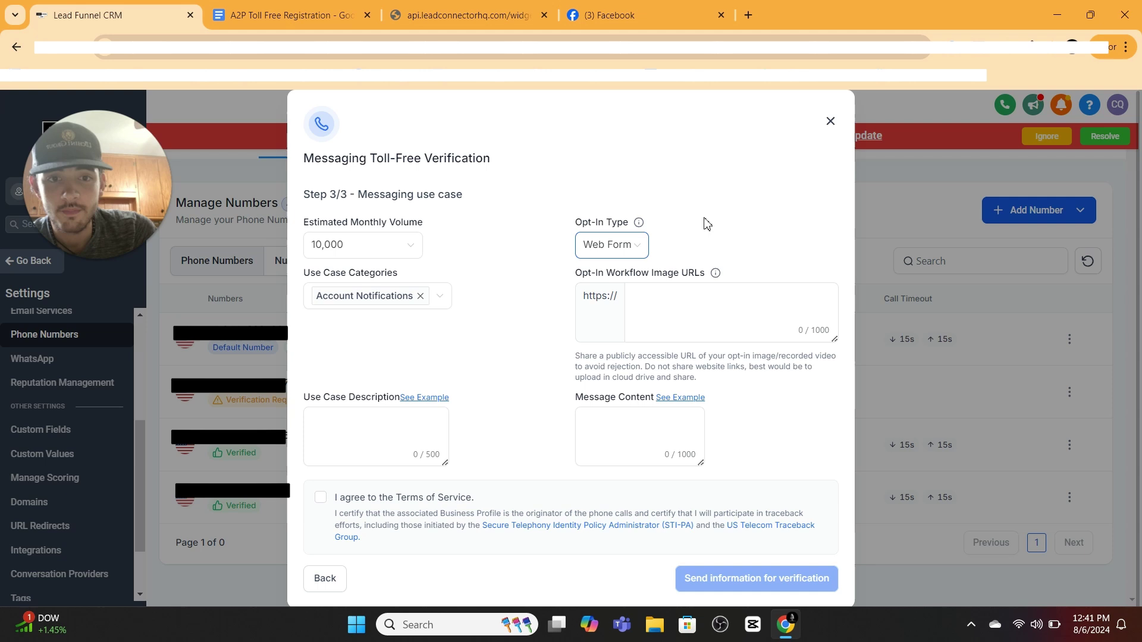
Copy the live opt-in form's URL and paste it into Opt-In Workflow Image URLs
left_click(690, 305)
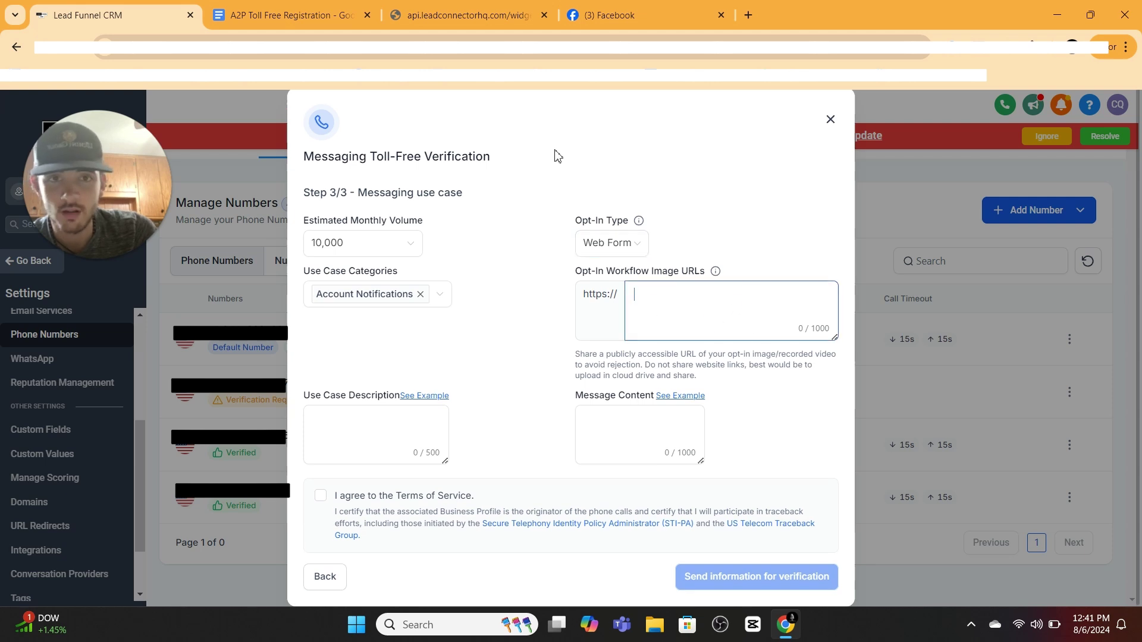
left_click(512, 16)
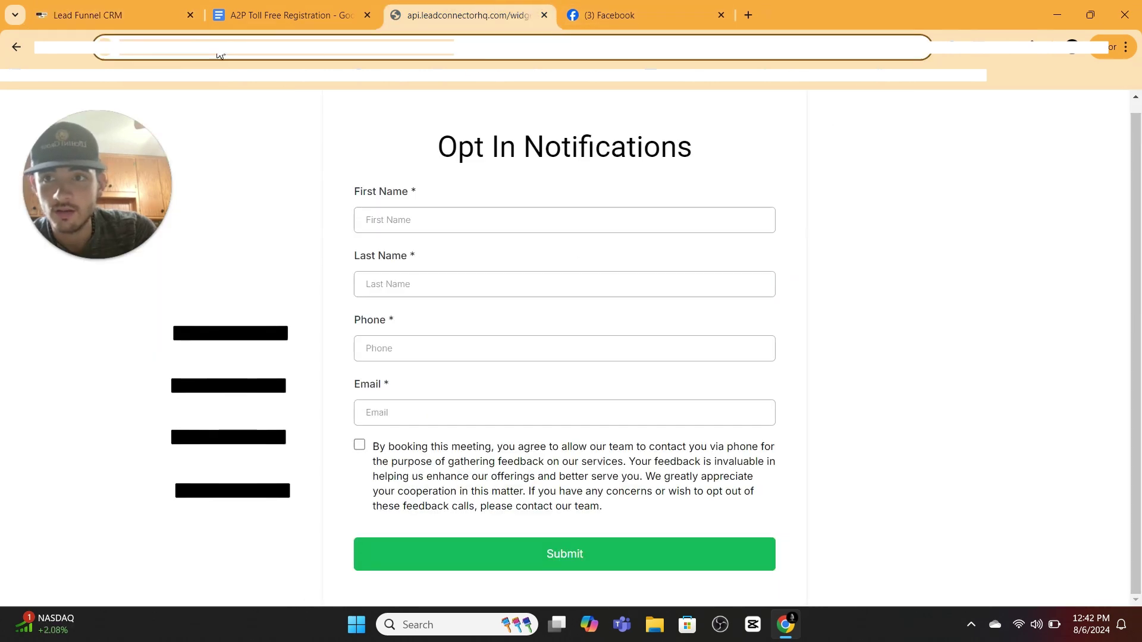
right_click(218, 49)
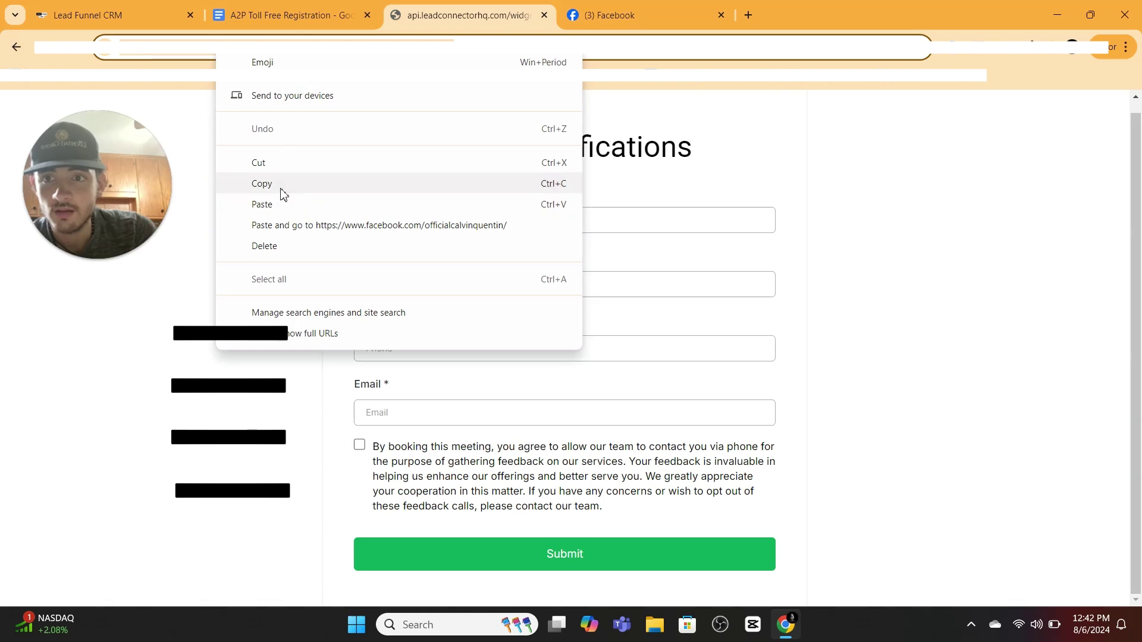
left_click(280, 184)
left_click(113, 15)
left_click(713, 301)
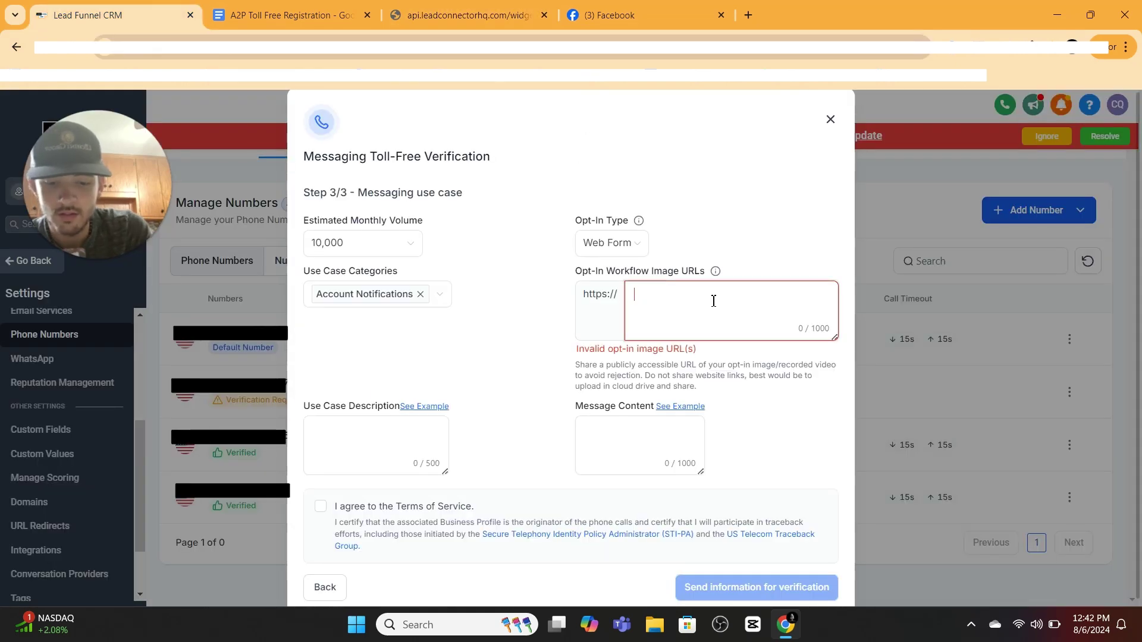
key("ctrl+v")
Copy the meeting-booking use case sentence from the registration doc into Use Case Description
left_click(347, 422)
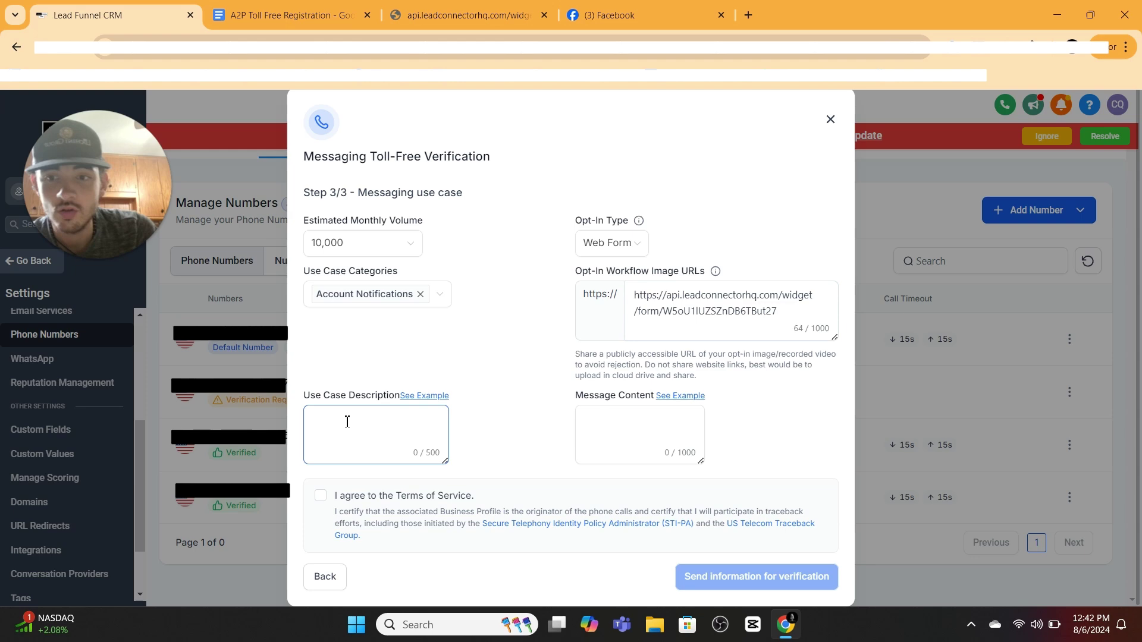
left_click(257, 13)
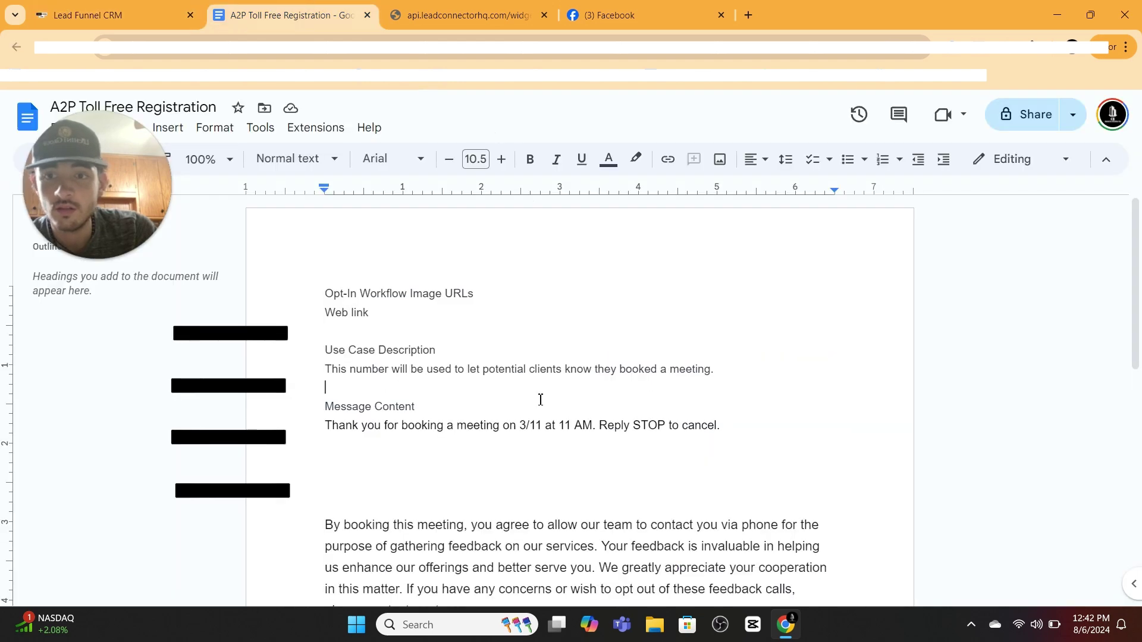
scroll(434, 354, "down", 2)
scroll(434, 354, "up", 1)
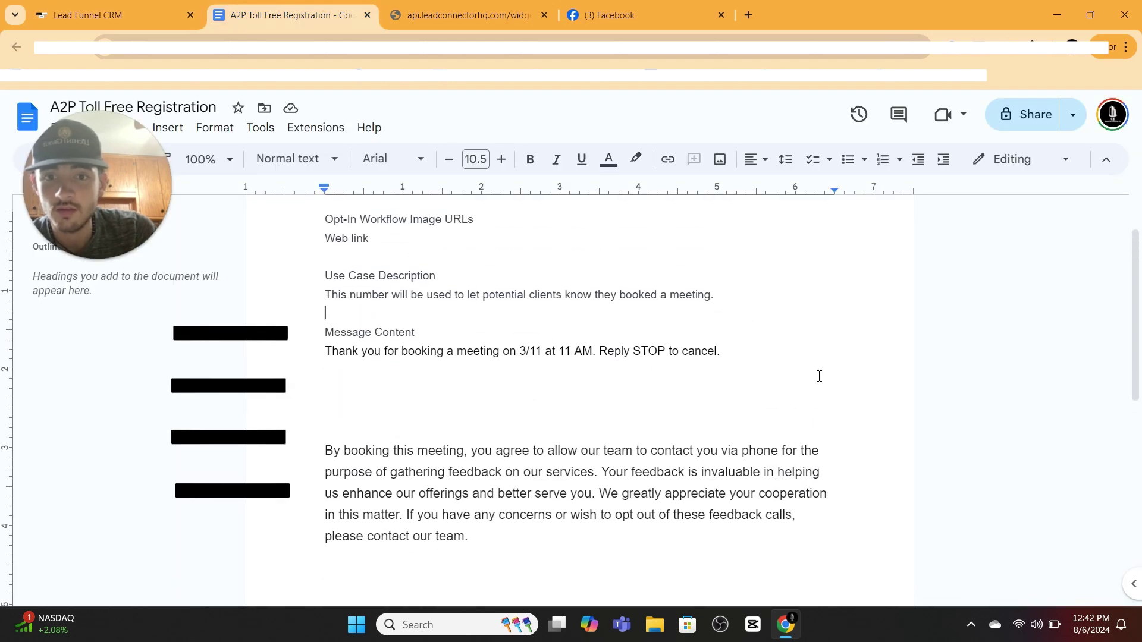
right_click(819, 416)
left_click(472, 316)
left_click_drag(323, 294, 718, 298)
right_click(713, 297)
left_click(736, 217)
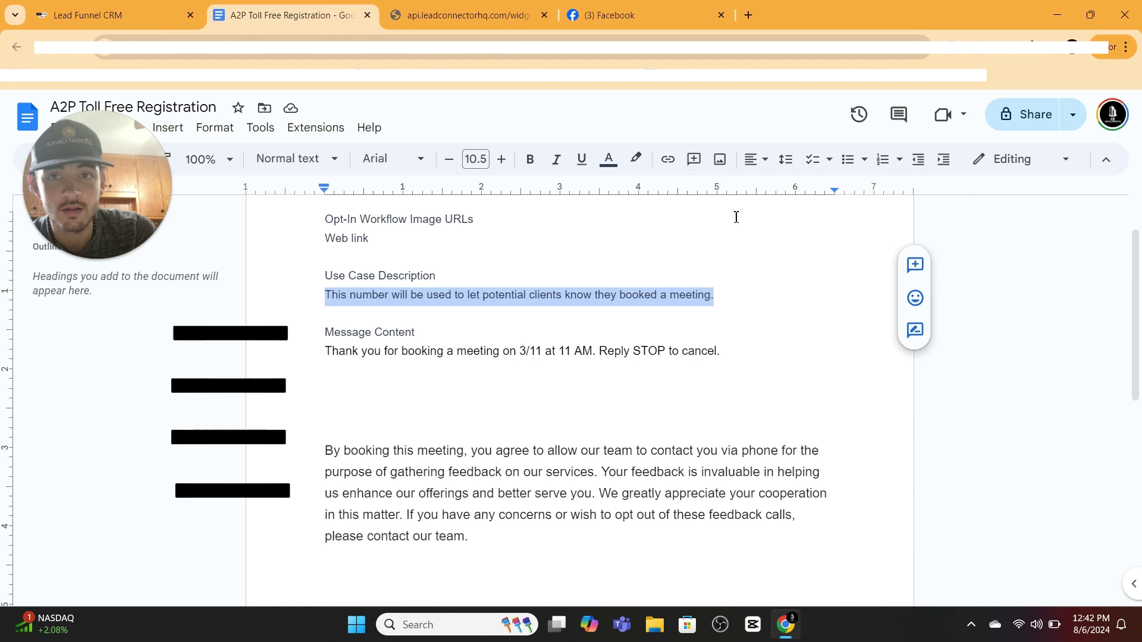
left_click(89, 14)
left_click(324, 452)
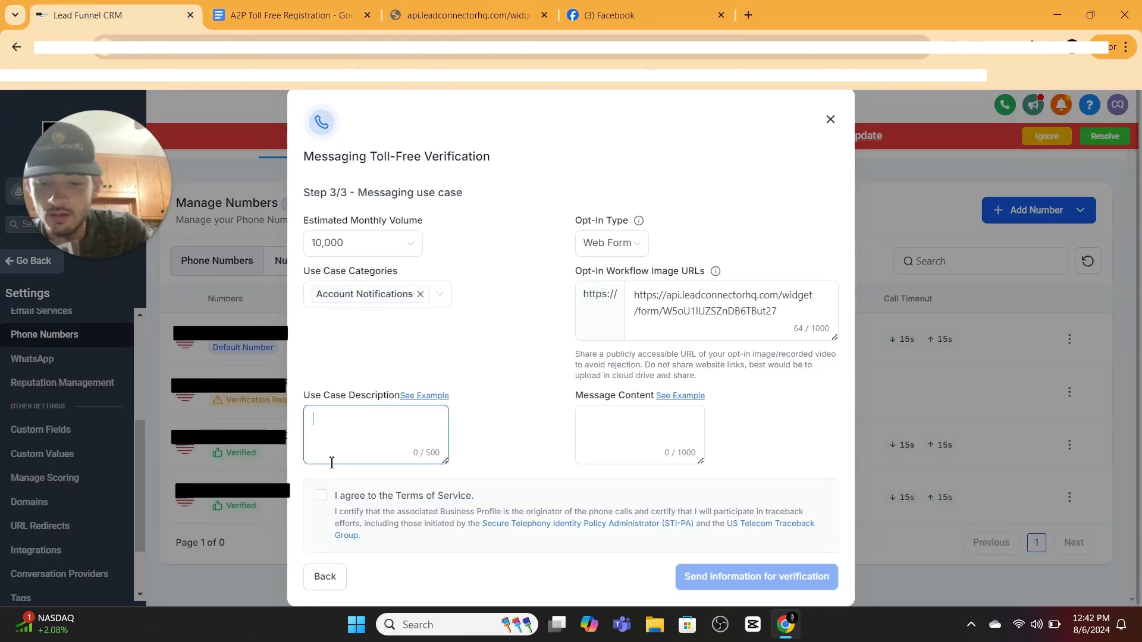
key("ctrl+v")
Copy the 3/11 confirmation sample message from the doc into Message Content
left_click(623, 413)
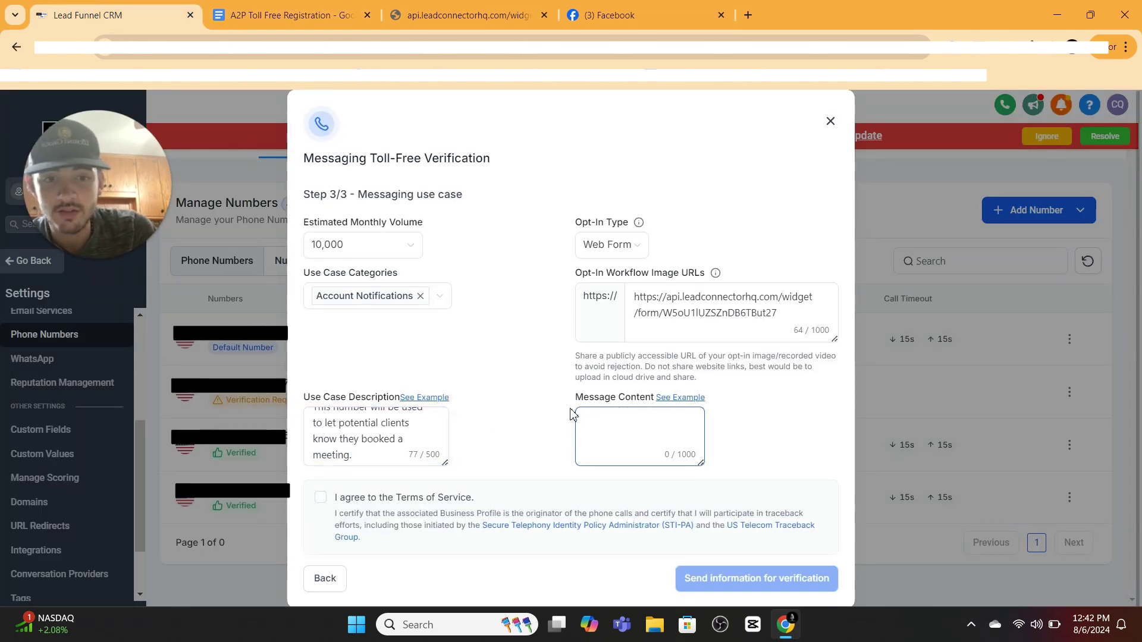
left_click(285, 15)
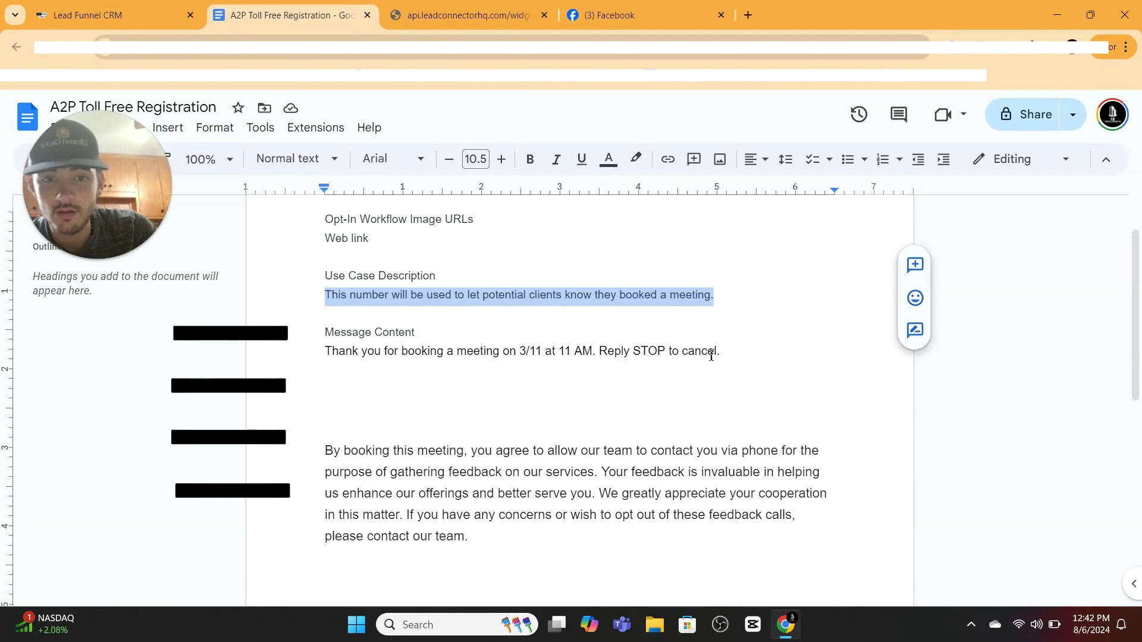
left_click_drag(741, 351, 313, 351)
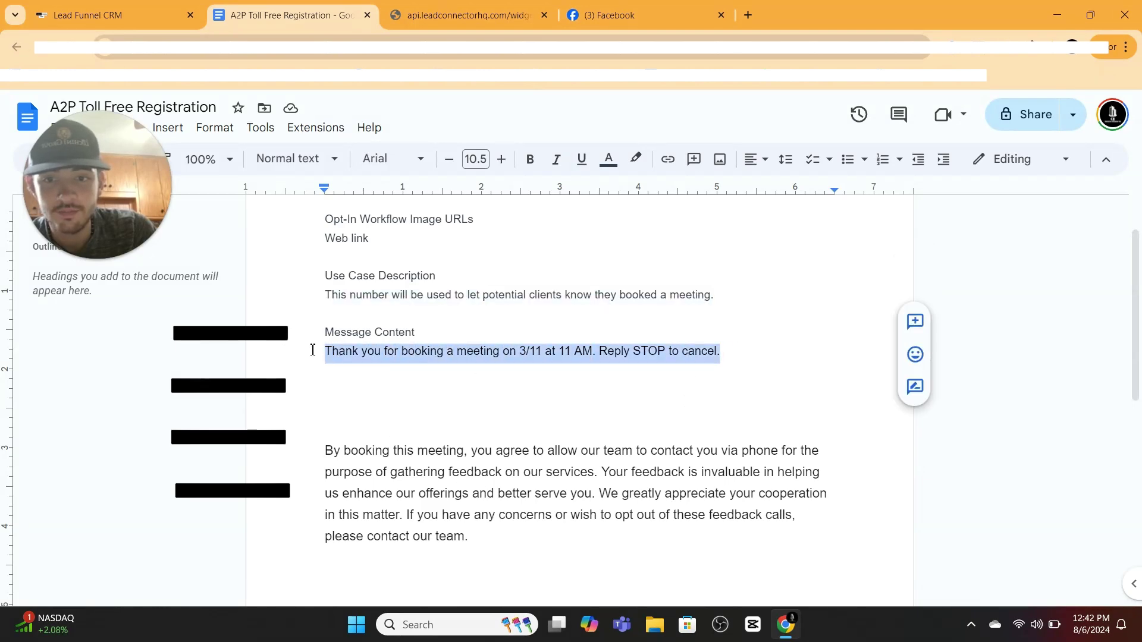
right_click(413, 364)
left_click(446, 219)
left_click(113, 15)
key("ctrl+v")
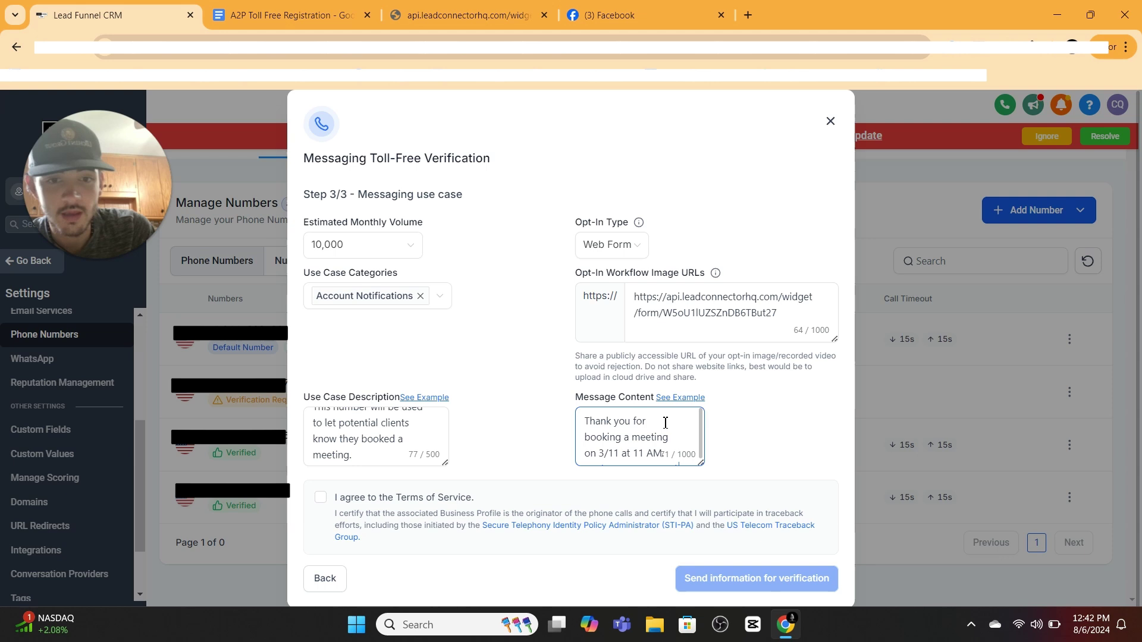
Review the Message Content on Step 3/3, then tick 'I agree to the Terms of Service'
scroll(640, 440, "down", 1)
scroll(625, 448, "down", 1)
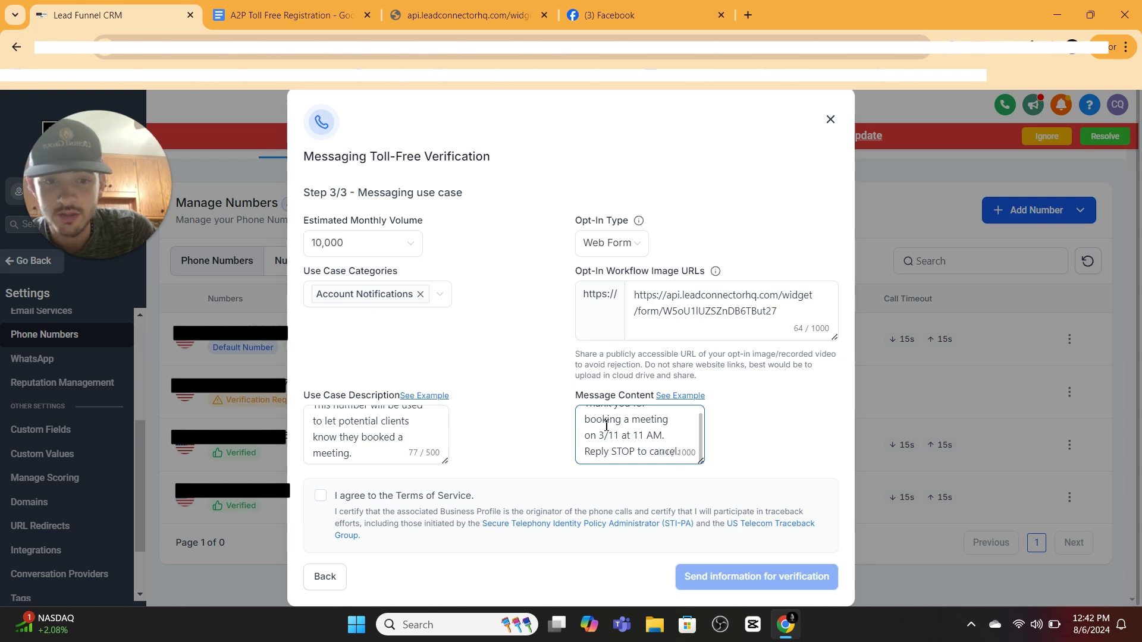
scroll(608, 428, "up", 1)
scroll(610, 429, "down", 1)
double_click(624, 436)
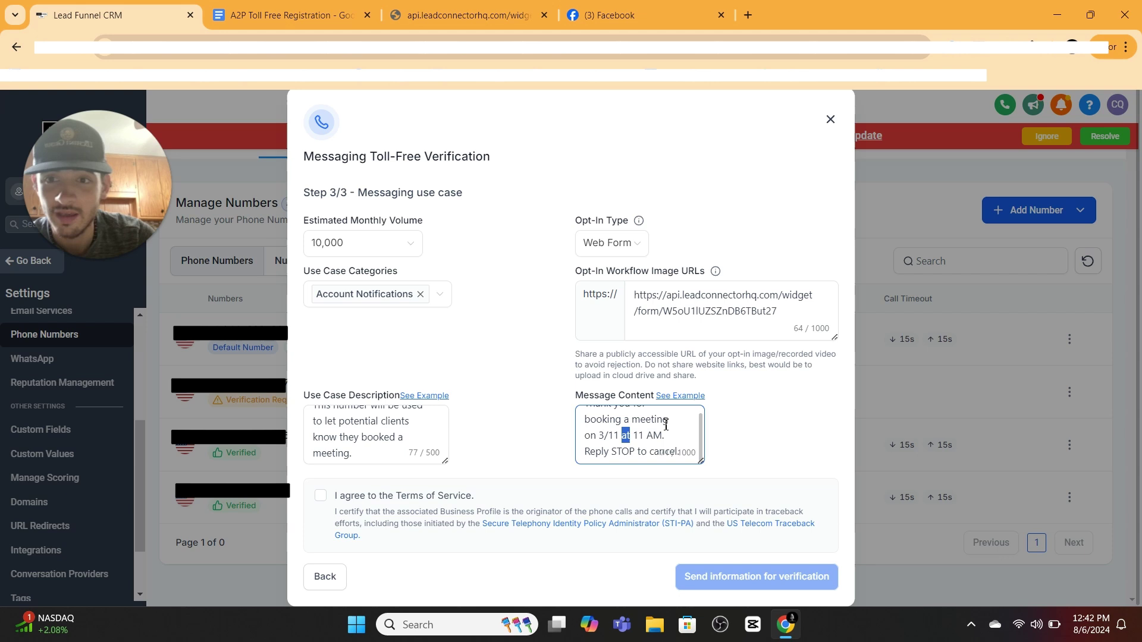
left_click(615, 421)
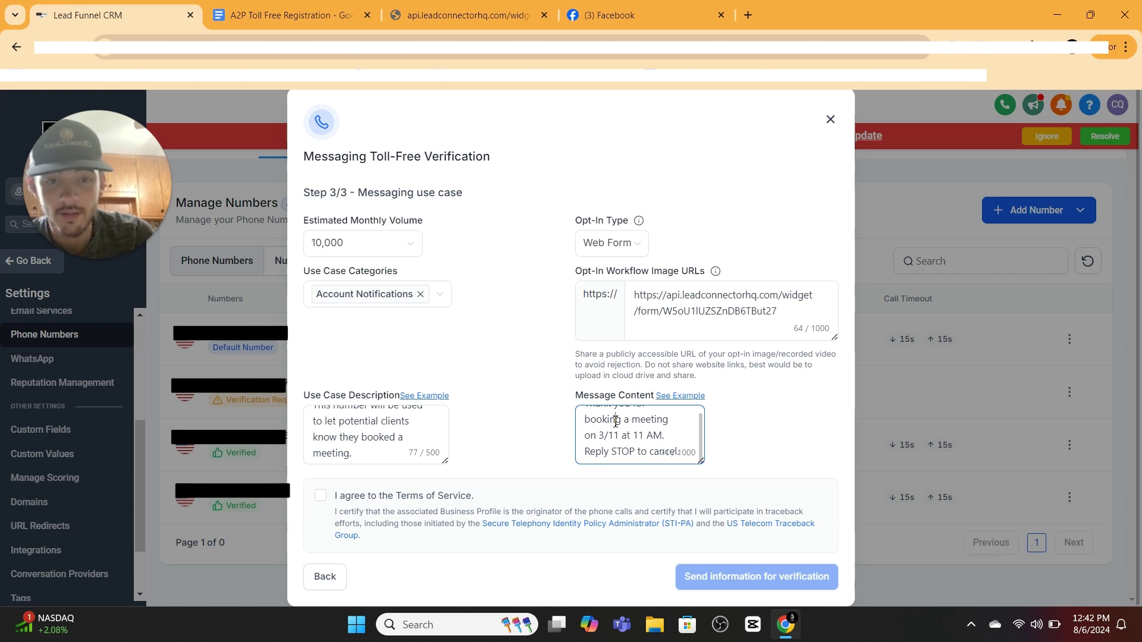
left_click(320, 498)
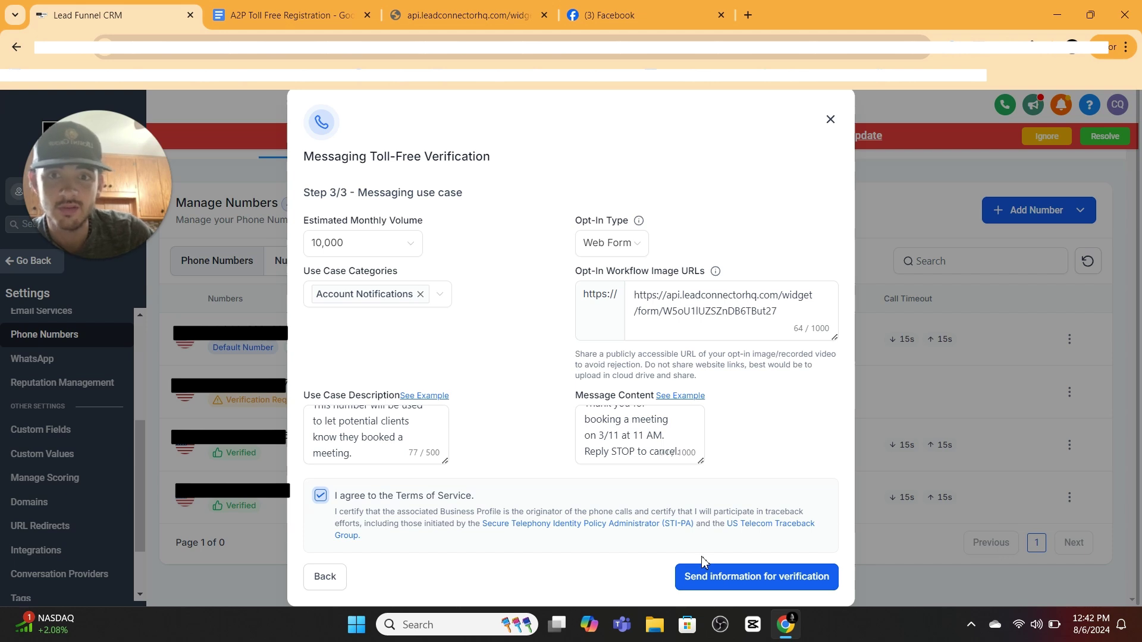